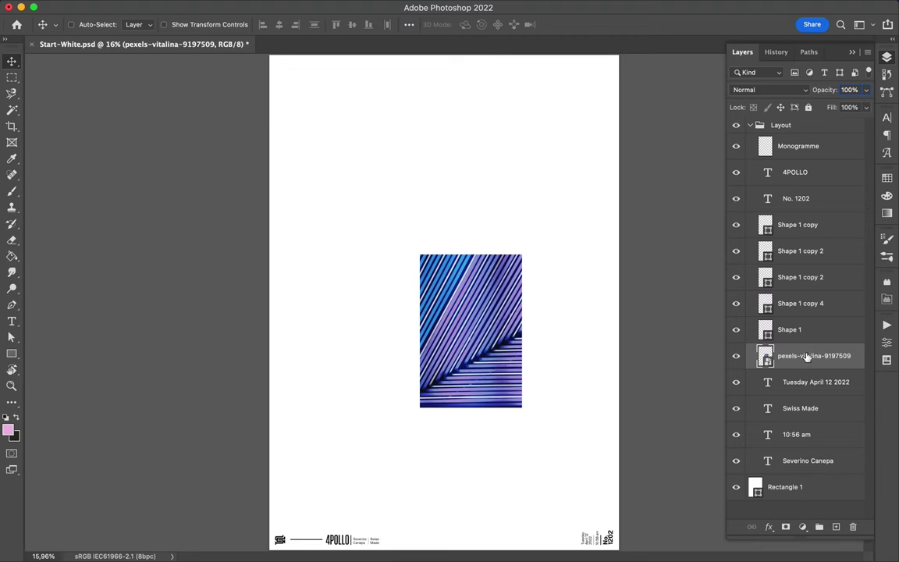
# Step: Flip a copy of the purple line photo horizontally, form a V, and merge both halves
pyautogui.click(749, 125)
pyautogui.keyDown('alt'); pyautogui.moveTo(489, 320); pyautogui.dragTo(447, 321); pyautogui.keyUp('alt')
pyautogui.click(95, 7)
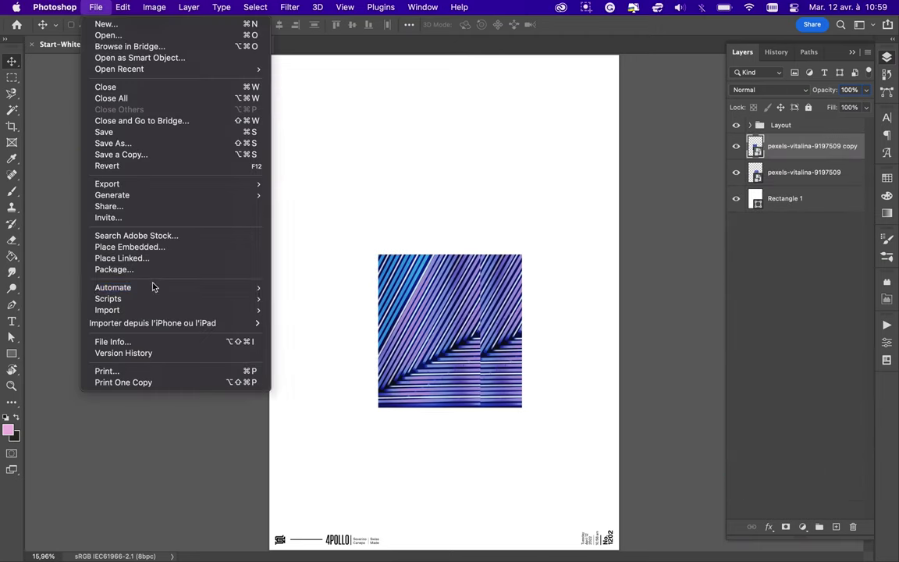
pyautogui.moveTo(140, 283)
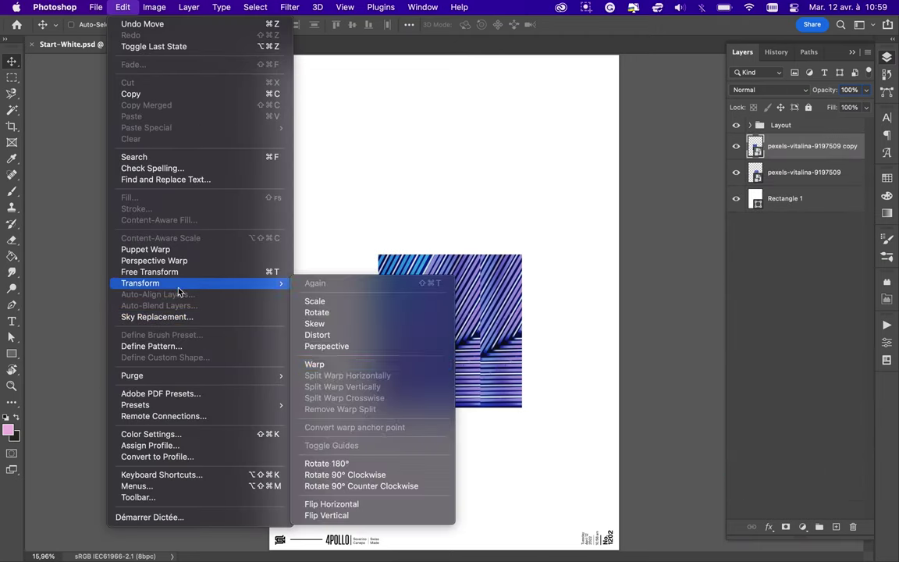
pyautogui.click(331, 503)
pyautogui.moveTo(398, 321); pyautogui.dragTo(389, 367)
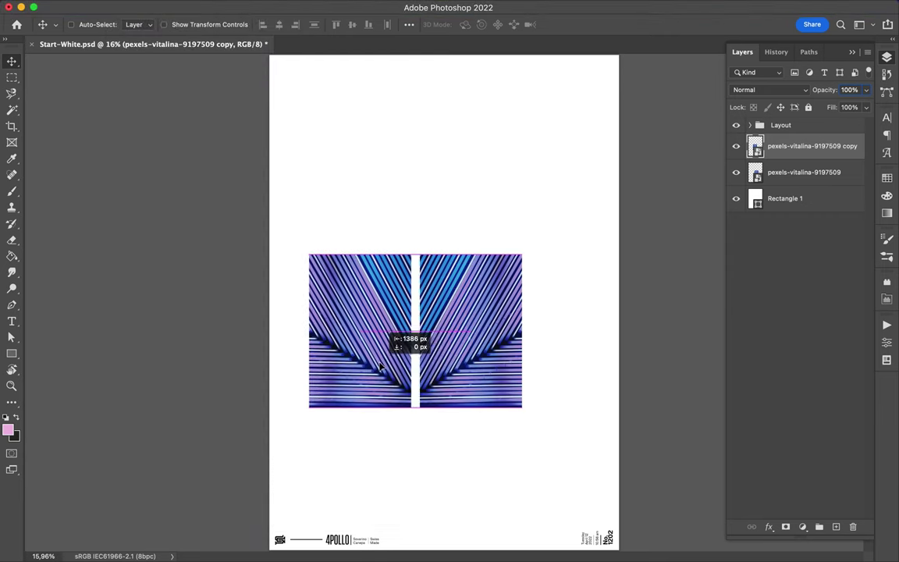
pyautogui.keyDown('shift'); pyautogui.click(791, 184); pyautogui.keyUp('shift')
pyautogui.hotkey('ctrl', 'e')
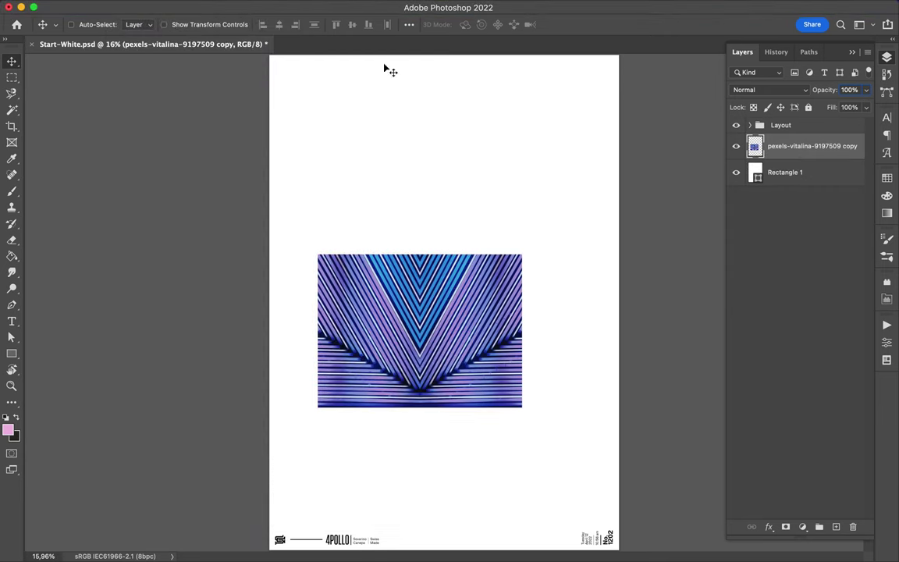
# Step: Scale the merged V image to 120% and move it up the page
pyautogui.hotkey('ctrl', 't')
pyautogui.click(234, 24)
pyautogui.write('120')
pyautogui.press('Return')
pyautogui.moveTo(438, 283)
pyautogui.mouseDown()
pyautogui.moveTo(464, 278)
pyautogui.moveTo(465, 406)
pyautogui.mouseUp()
# Step: Place an upside-down copy of the V below the original
pyautogui.hotkey('ctrl', 't')
pyautogui.moveTo(591, 367)
pyautogui.mouseDown()
pyautogui.moveTo(592, 399)
pyautogui.moveTo(507, 426)
pyautogui.moveTo(496, 388)
pyautogui.moveTo(508, 408)
pyautogui.mouseUp()
pyautogui.scroll(3, 496, 387)
pyautogui.press('Return')
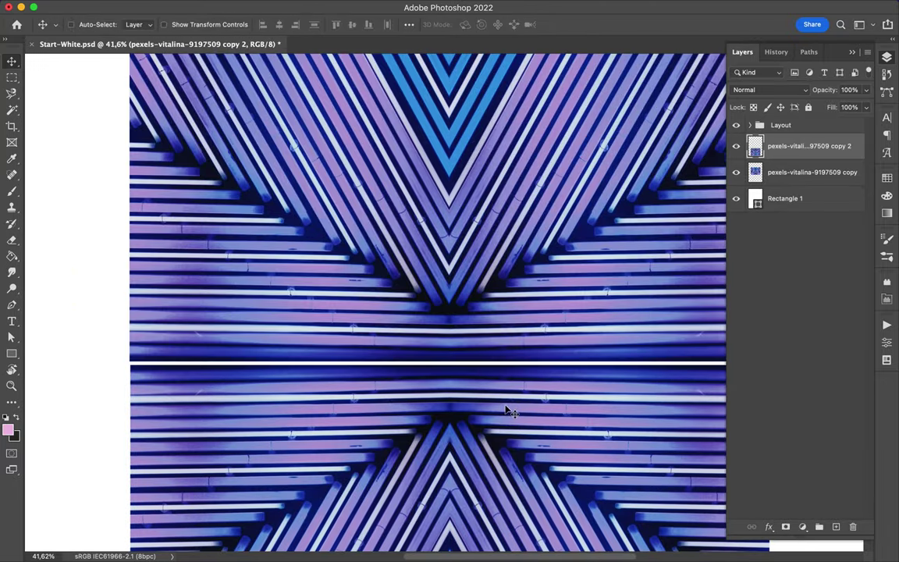
pyautogui.scroll(-3, 507, 408)
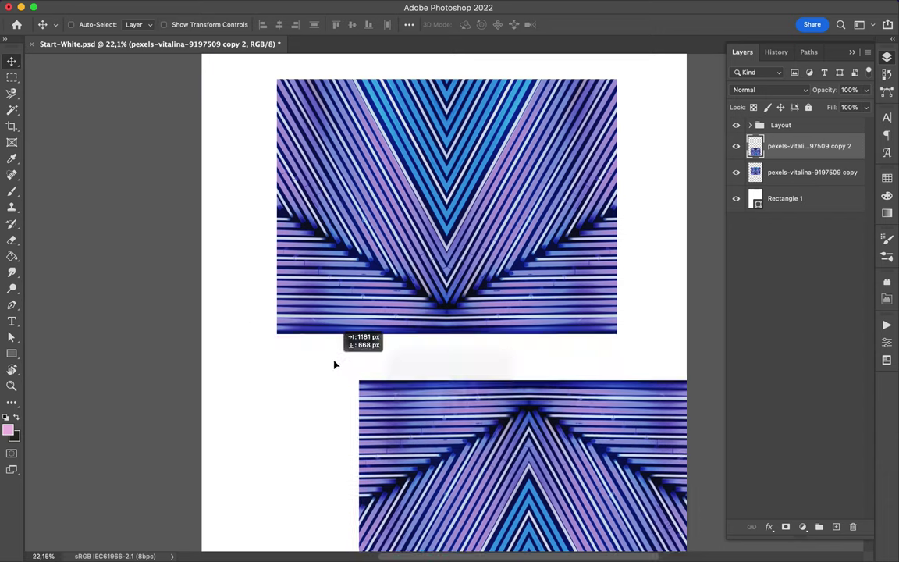
# Step: Merge the upper and lower V layers into one X pattern and move it up
pyautogui.keyDown('shift'); pyautogui.click(811, 172); pyautogui.keyUp('shift')
pyautogui.click(278, 24)
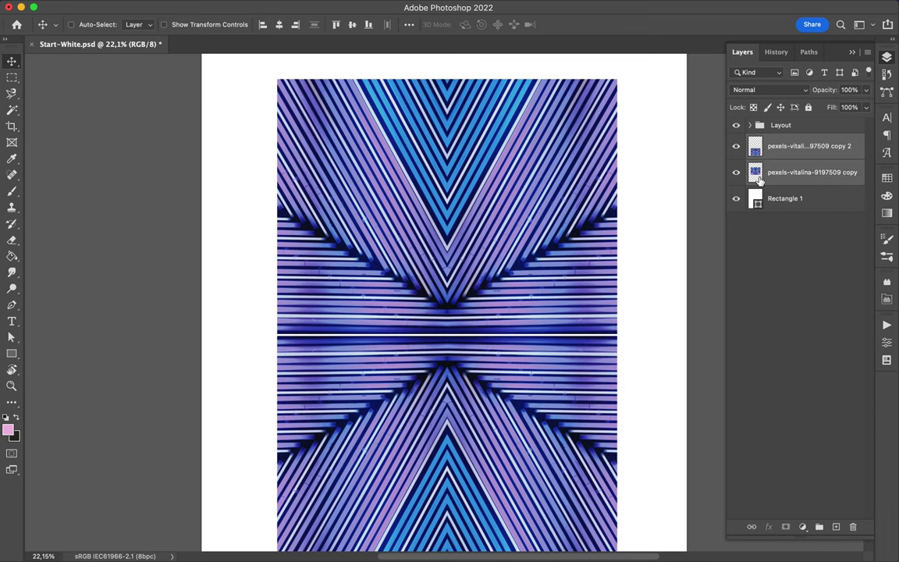
pyautogui.scroll(-1, 714, 197)
pyautogui.press('super+e')
pyautogui.moveTo(527, 311); pyautogui.dragTo(534, 244)
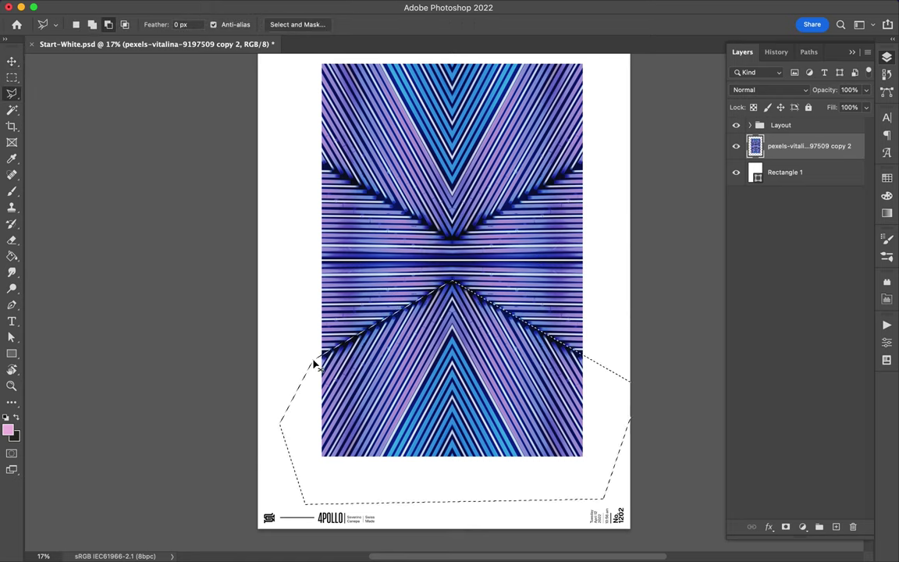
# Step: Copy the lower triangle to its own layer and stretch it to the page bottom
pyautogui.hotkey('ctrl', 'j')
pyautogui.press('v')
pyautogui.hotkey('ctrl', 't')
pyautogui.moveTo(454, 460); pyautogui.dragTo(453, 515)
pyautogui.press('Return')
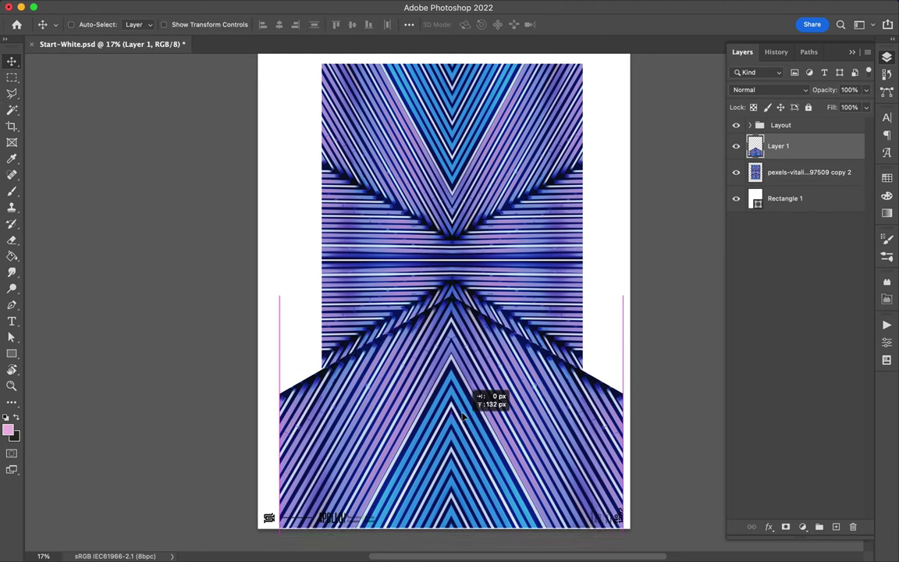
# Step: Duplicate the triangle layer and apply a Gaussian Blur to the copy
pyautogui.click(287, 8)
pyautogui.click(499, 223)
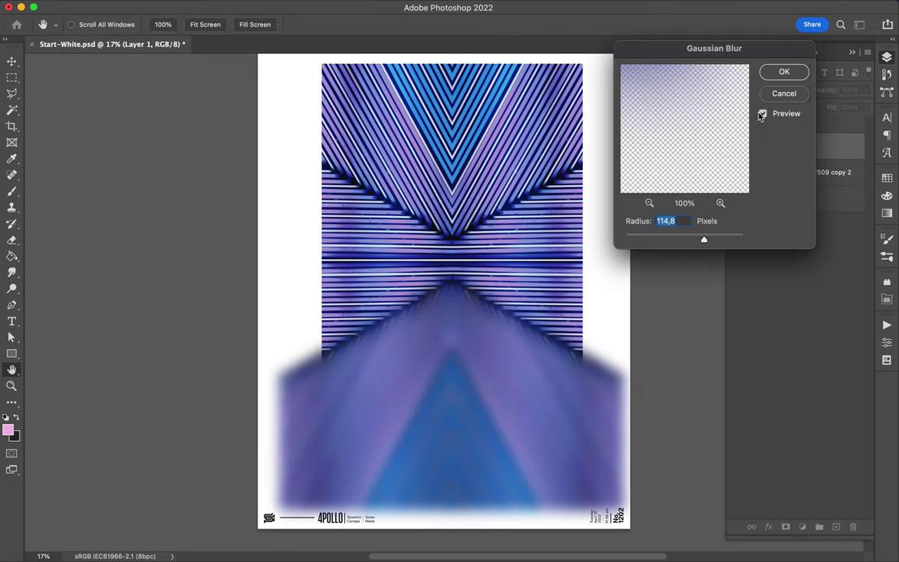
pyautogui.click(785, 97)
pyautogui.moveTo(787, 152); pyautogui.dragTo(798, 165)
pyautogui.click(289, 7)
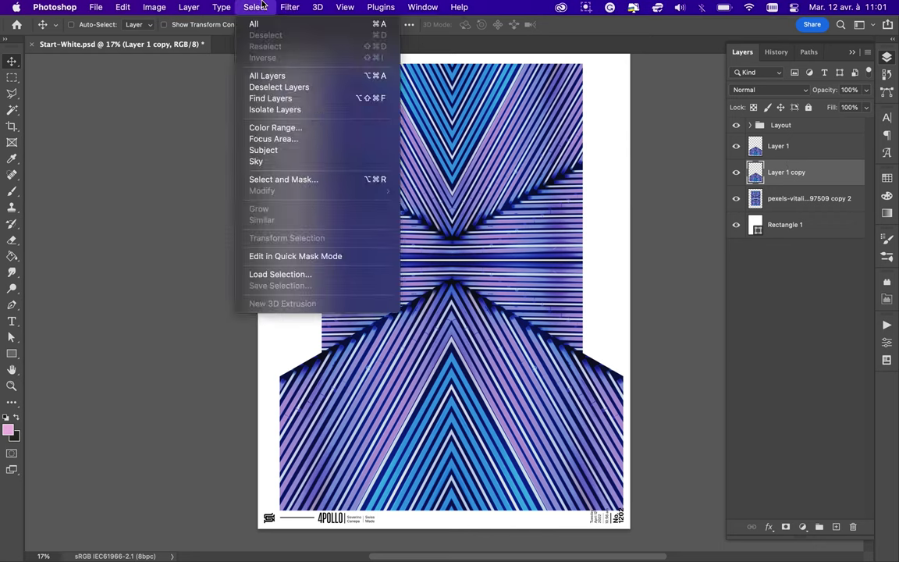
pyautogui.click(511, 216)
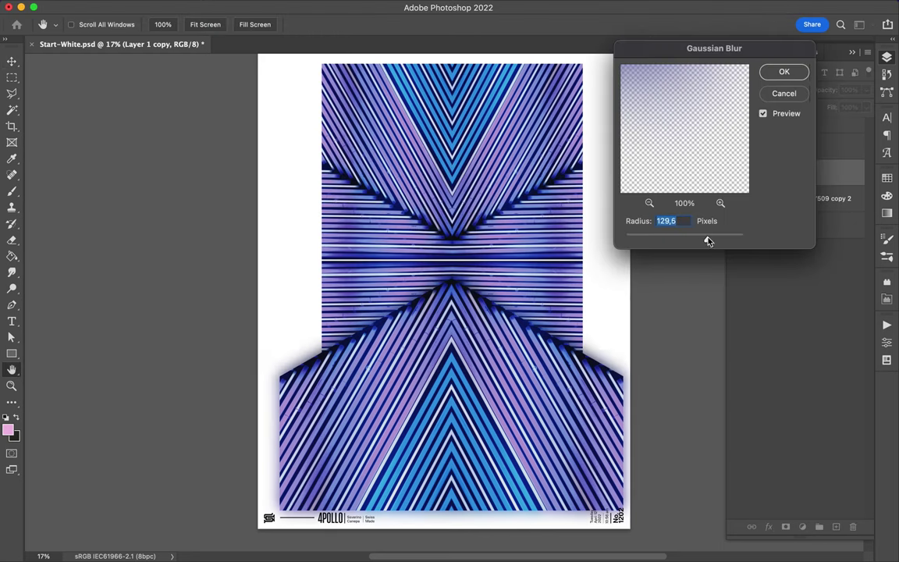
pyautogui.click(795, 71)
pyautogui.hotkey('ctrl', 't')
pyautogui.rightClick(517, 239)
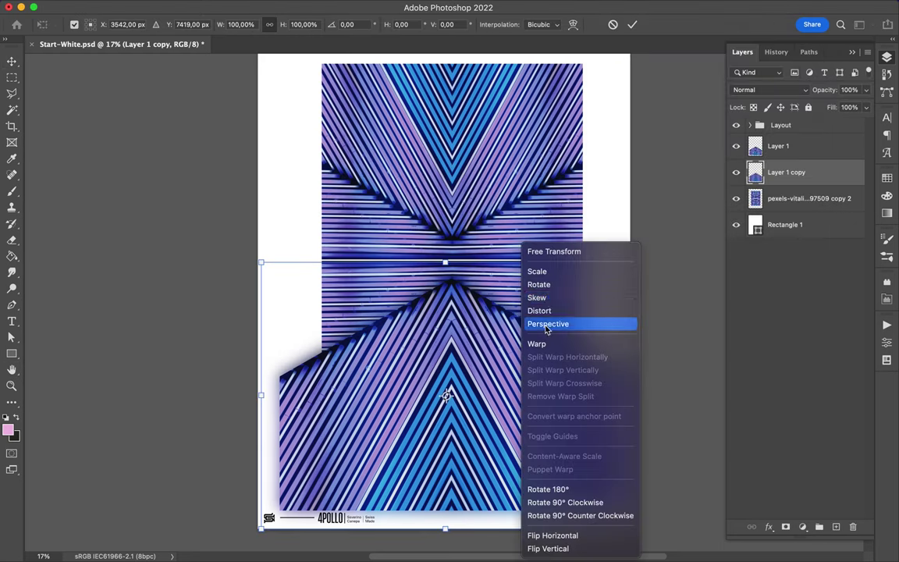
# Step: Warp the blurred copy, pulling both bottom corners down and bowing the top edge up
pyautogui.click(537, 344)
pyautogui.moveTo(261, 528); pyautogui.dragTo(271, 538)
pyautogui.moveTo(629, 529); pyautogui.dragTo(624, 544)
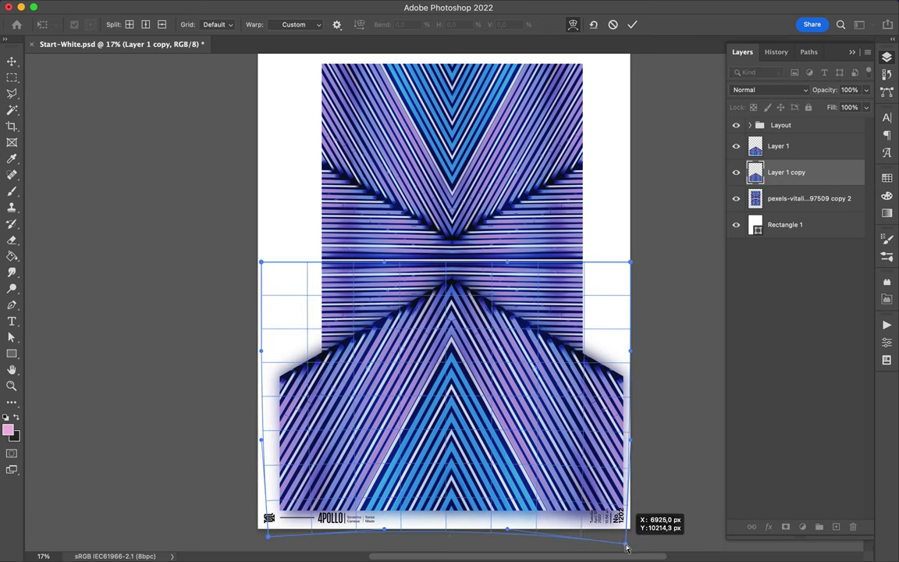
pyautogui.moveTo(457, 304); pyautogui.dragTo(457, 289)
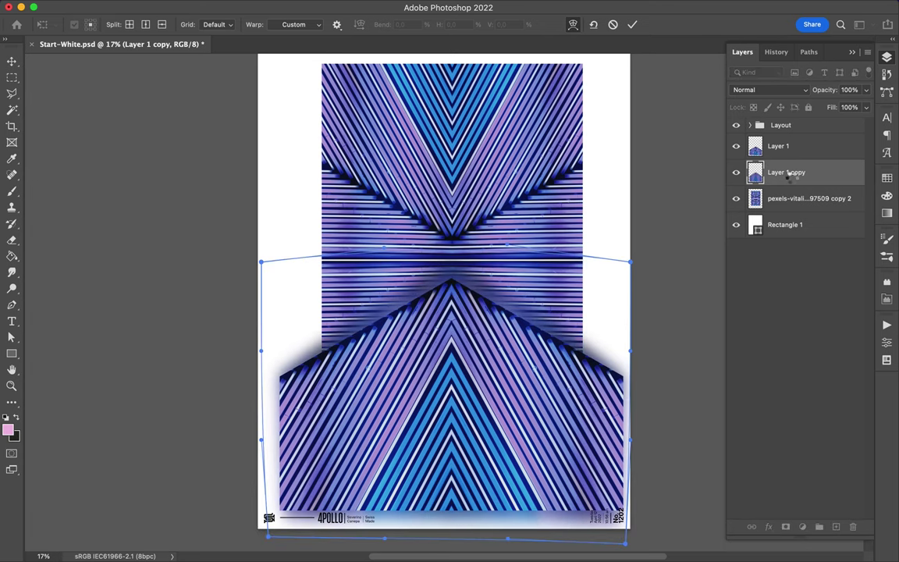
pyautogui.press('Return')
# Step: Delete the extra duplicate of the warped glow and reselect the sharp triangle layer
pyautogui.hotkey('ctrl', 'j')
pyautogui.hotkey('ctrl', 't')
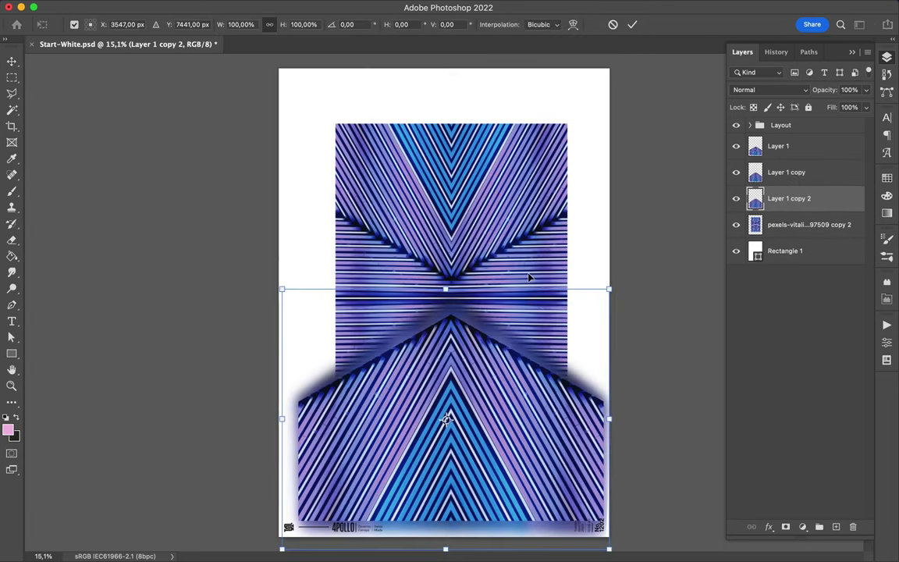
pyautogui.press('Return')
pyautogui.keyDown('shift'); pyautogui.click(785, 172); pyautogui.keyUp('shift')
pyautogui.press('Delete')
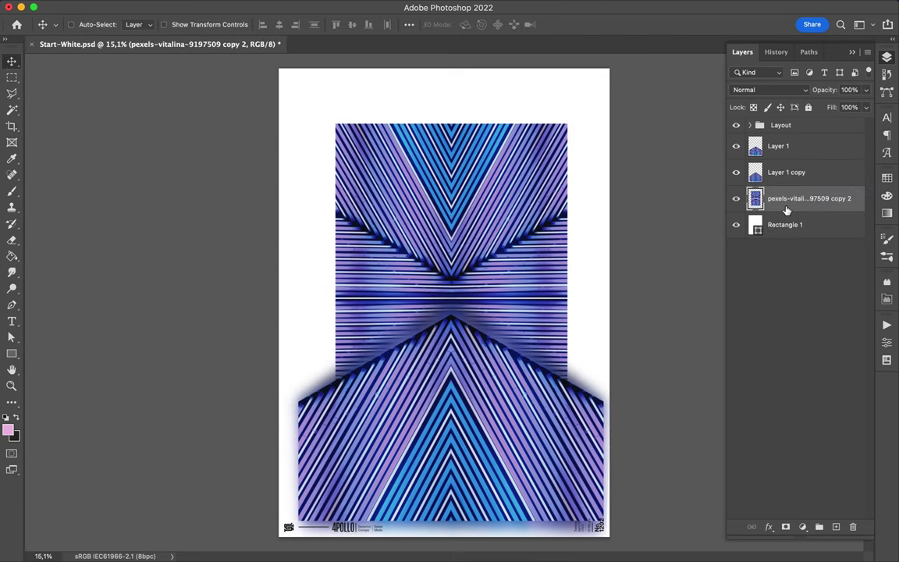
pyautogui.click(778, 146)
# Step: Move the triangle layers up, remove the blurred copy, and align the apex with the pattern centre
pyautogui.keyDown('shift'); pyautogui.click(786, 171); pyautogui.keyUp('shift')
pyautogui.moveTo(499, 407)
pyautogui.mouseDown()
pyautogui.moveTo(500, 351)
pyautogui.moveTo(465, 323)
pyautogui.mouseUp()
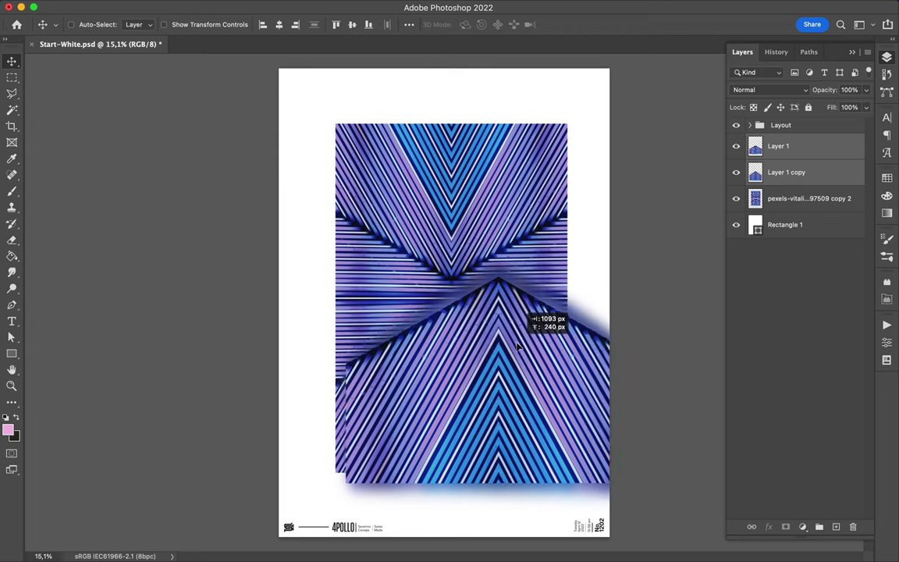
pyautogui.press('Delete')
pyautogui.click(778, 146)
pyautogui.moveTo(452, 187); pyautogui.dragTo(468, 273)
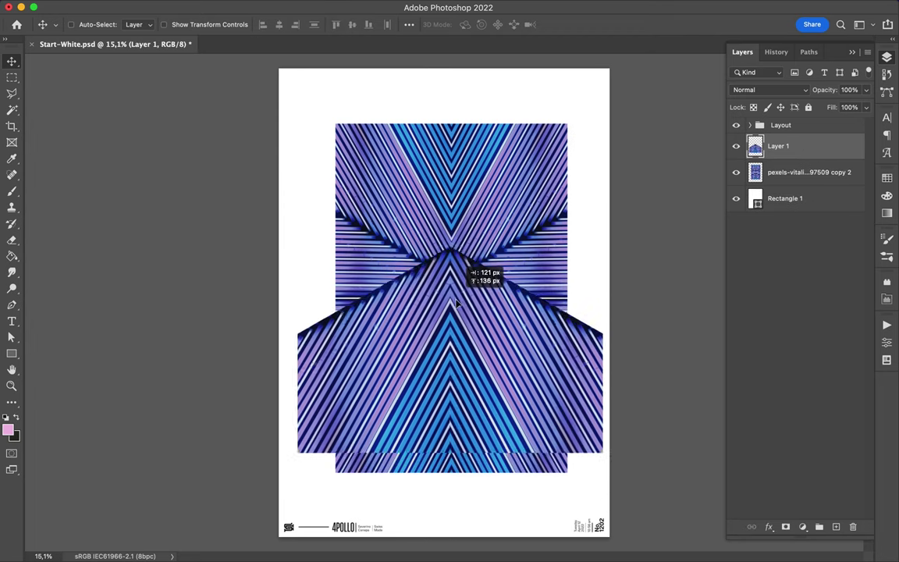
# Step: Blend the triangle in Linear Dodge (Add), move it into place, and filter a duplicate
pyautogui.click(768, 90)
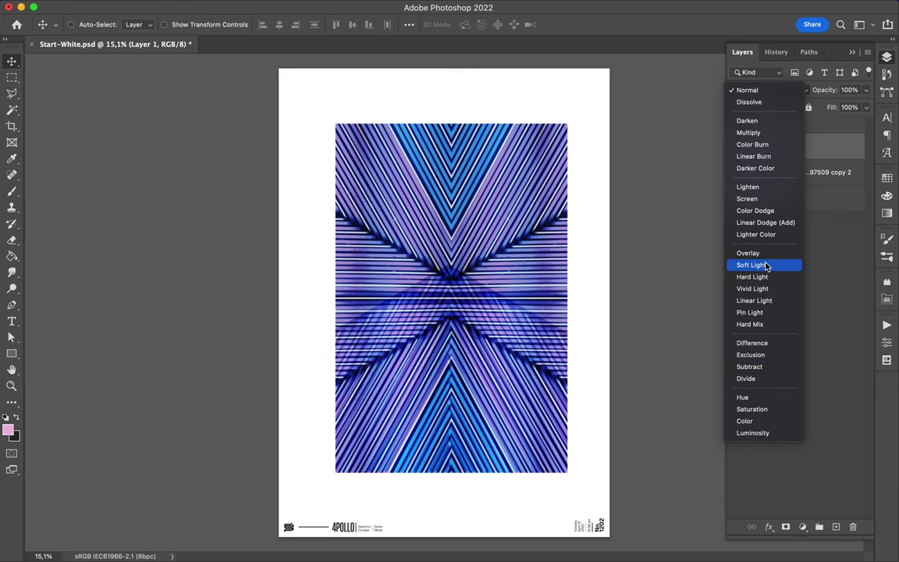
pyautogui.click(765, 225)
pyautogui.moveTo(501, 320); pyautogui.dragTo(505, 369)
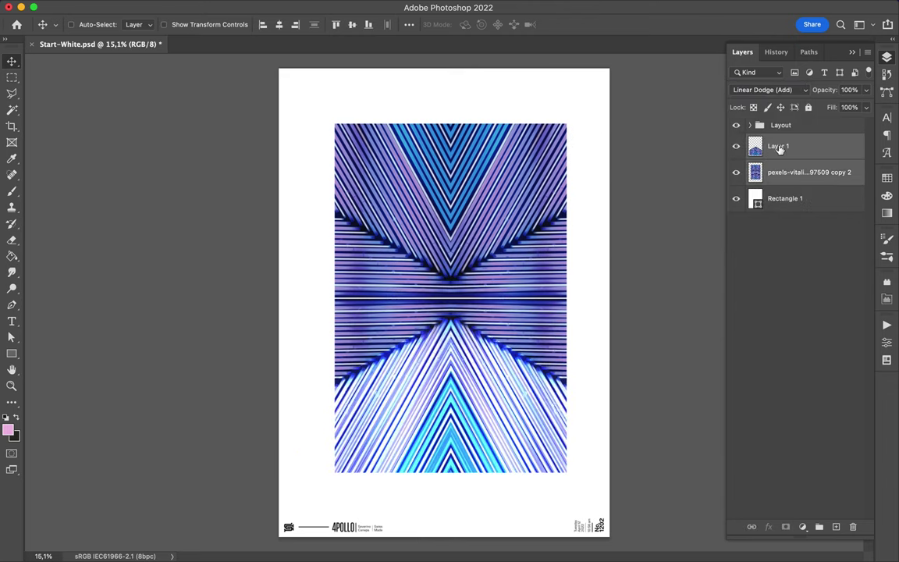
pyautogui.hotkey('ctrl', 'j')
pyautogui.click(290, 6)
pyautogui.click(312, 26)
# Step: Lower the triangle's fill to 50%, then select the mirrored pattern layer
pyautogui.moveTo(868, 107)
pyautogui.mouseDown()
pyautogui.moveTo(822, 124)
pyautogui.moveTo(834, 127)
pyautogui.mouseUp()
pyautogui.hotkey('alt', '[')
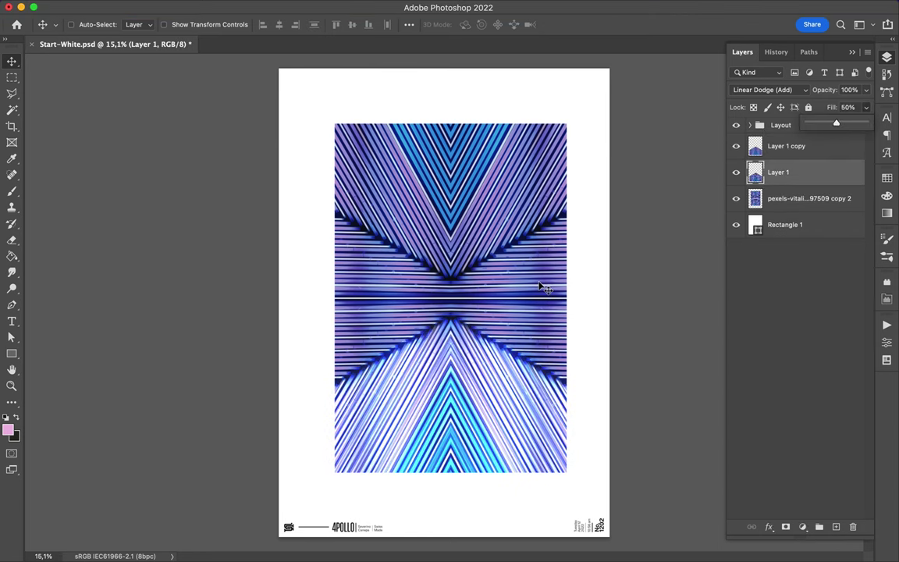
pyautogui.scroll(-1, 543, 287)
pyautogui.hotkey('alt', '[')
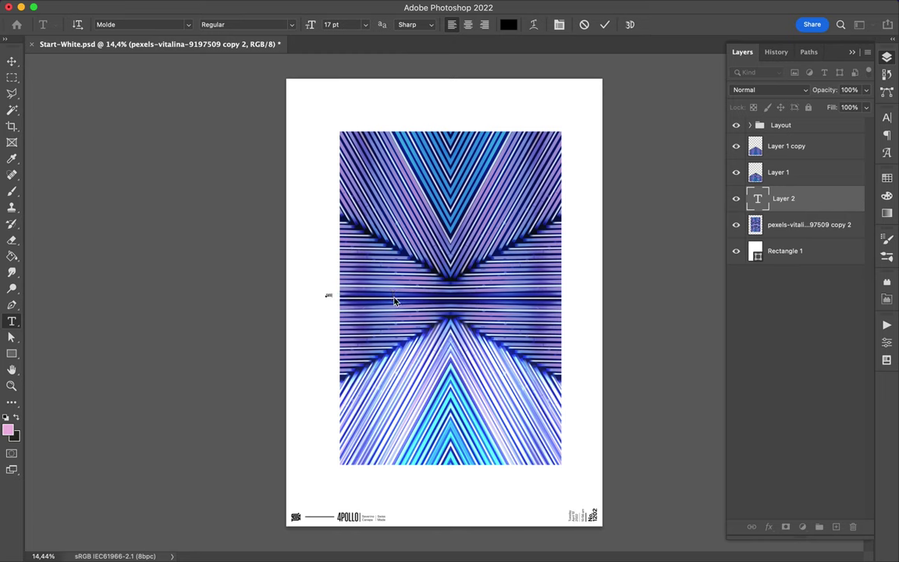
# Step: Enlarge the SEE lettering over the pattern and make it white
pyautogui.hotkey('ctrl', 't')
pyautogui.moveTo(329, 295); pyautogui.dragTo(559, 406)
pyautogui.press('Return')
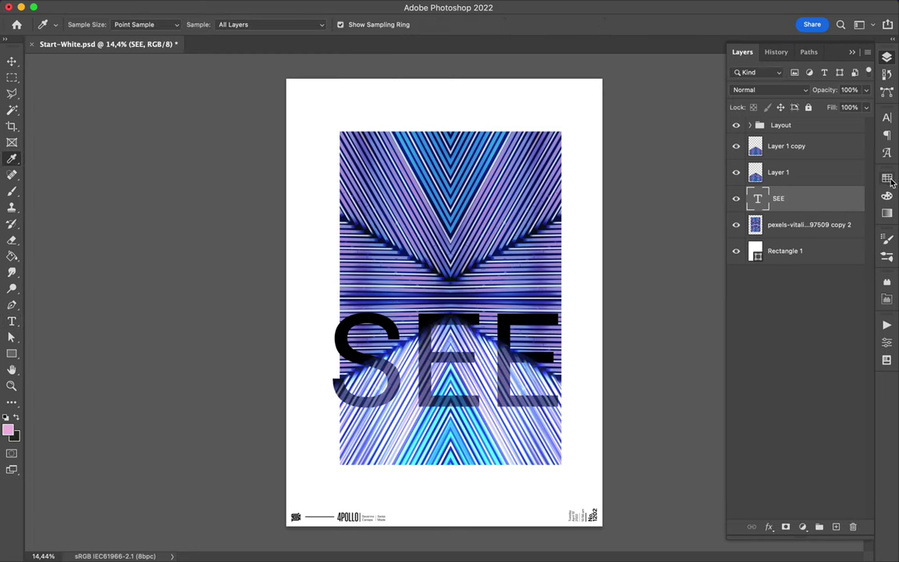
pyautogui.click(886, 178)
pyautogui.click(739, 210)
# Step: Switch the SEE text to an expanded font style
pyautogui.press('v')
pyautogui.hotkey('ctrl', 't')
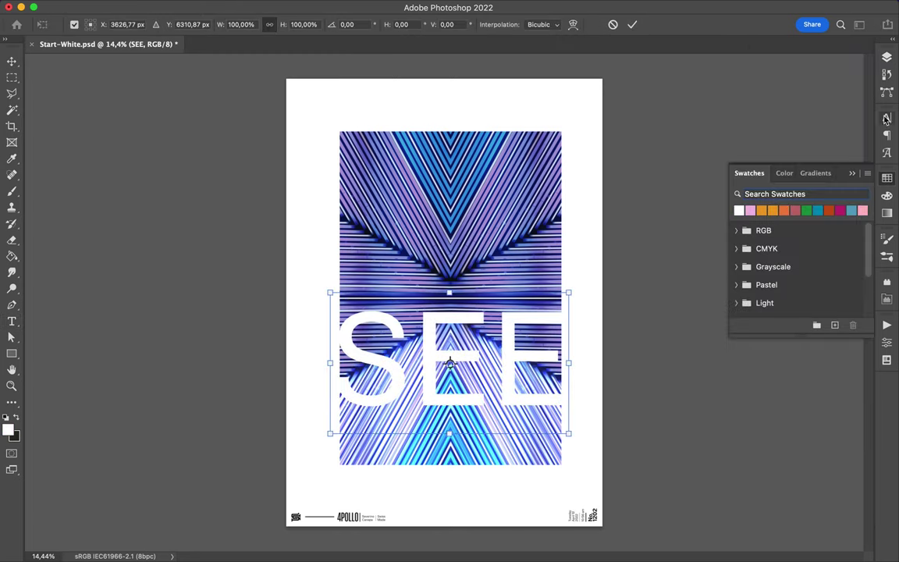
pyautogui.click(885, 117)
pyautogui.press('Return')
pyautogui.click(832, 126)
pyautogui.scroll(-10, 819, 465)
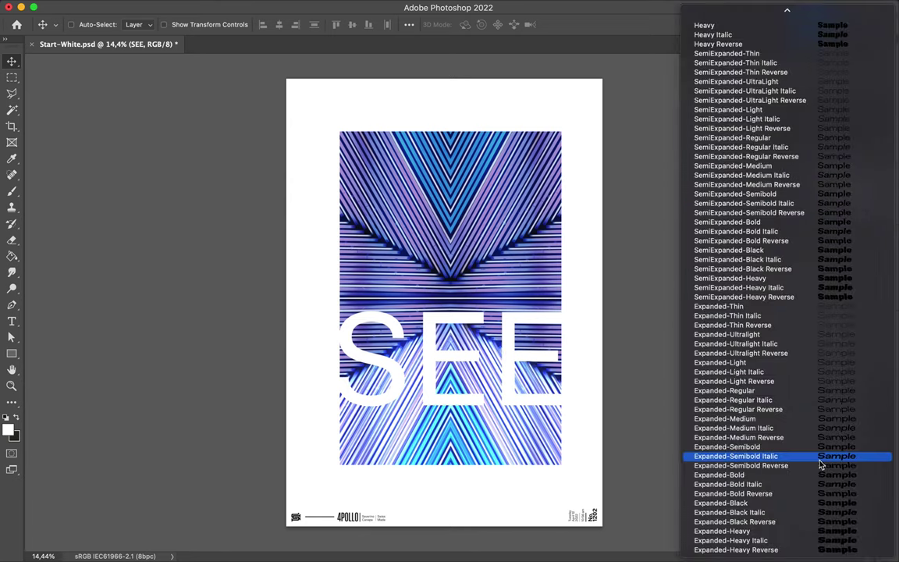
pyautogui.click(819, 413)
# Step: Move SEE down-left, shorten it from the top, and duplicate the triangle overlay above it
pyautogui.moveTo(562, 390); pyautogui.dragTo(468, 394)
pyautogui.hotkey('ctrl', 't')
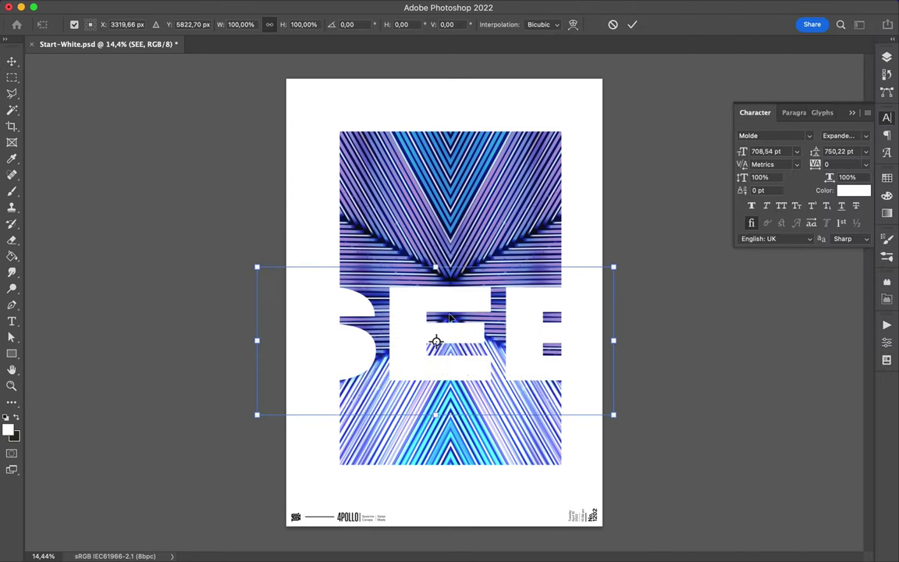
pyautogui.moveTo(438, 296); pyautogui.dragTo(438, 316)
pyautogui.press('Return')
pyautogui.click(886, 57)
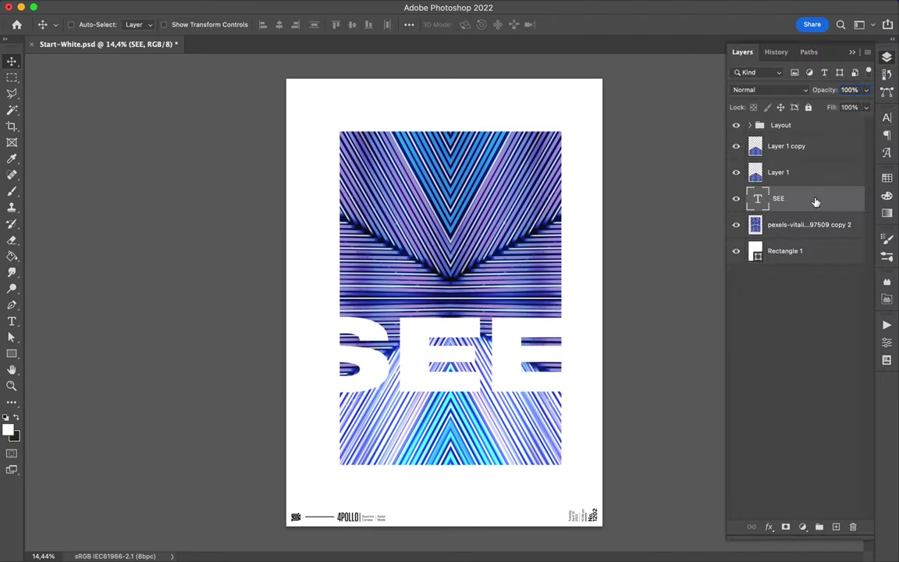
pyautogui.moveTo(800, 185); pyautogui.dragTo(799, 188)
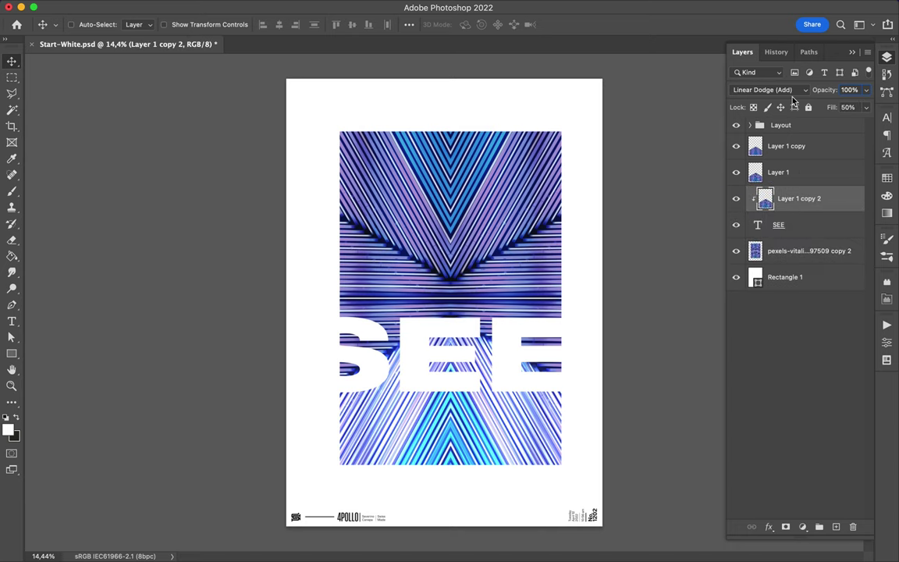
# Step: Copy a rectangular strip from the pattern onto a new layer and place it at the artwork's right edge
pyautogui.click(768, 90)
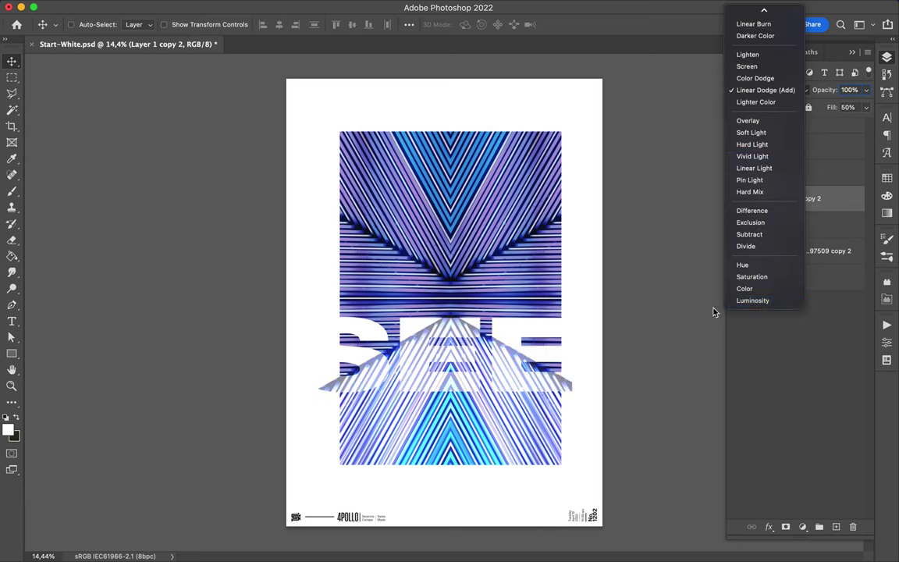
pyautogui.press('Escape')
pyautogui.hotkey('alt', '[')
pyautogui.hotkey('alt', '[')
pyautogui.moveTo(359, 294)
pyautogui.mouseDown()
pyautogui.moveTo(334, 365)
pyautogui.moveTo(560, 209)
pyautogui.mouseUp()
pyautogui.hotkey('ctrl', 'j')
pyautogui.press('v')
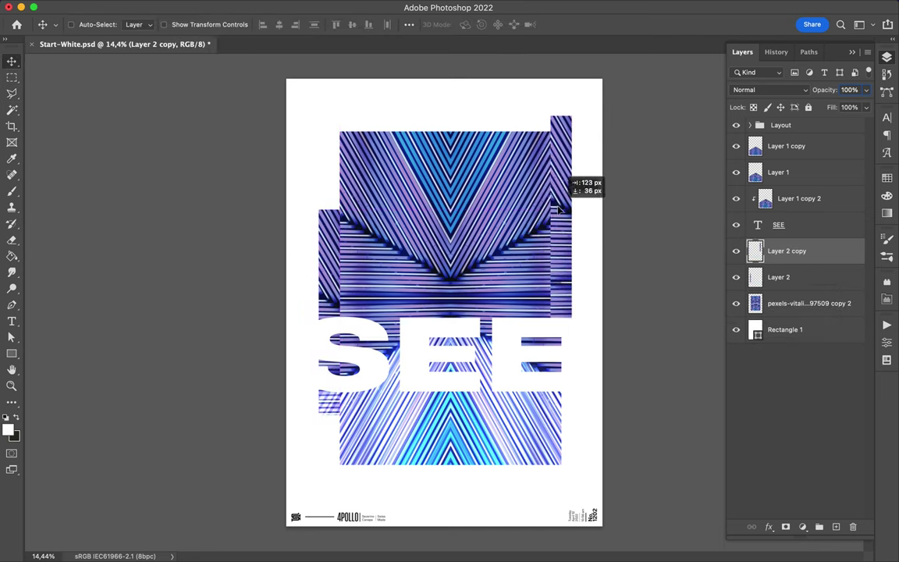
pyautogui.moveTo(559, 209); pyautogui.dragTo(559, 208)
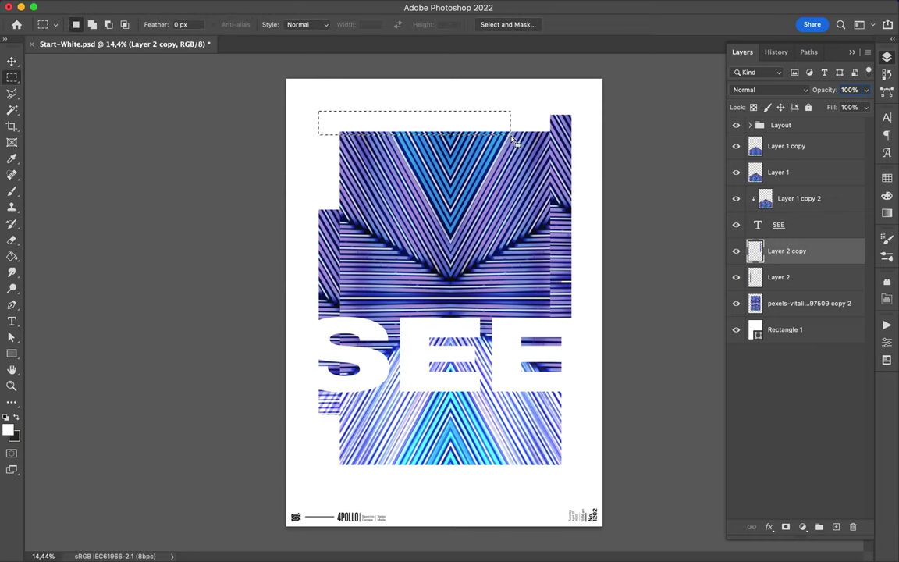
# Step: Copy a circular cutout of the striped photo to a new layer and move it top left
pyautogui.click(807, 304)
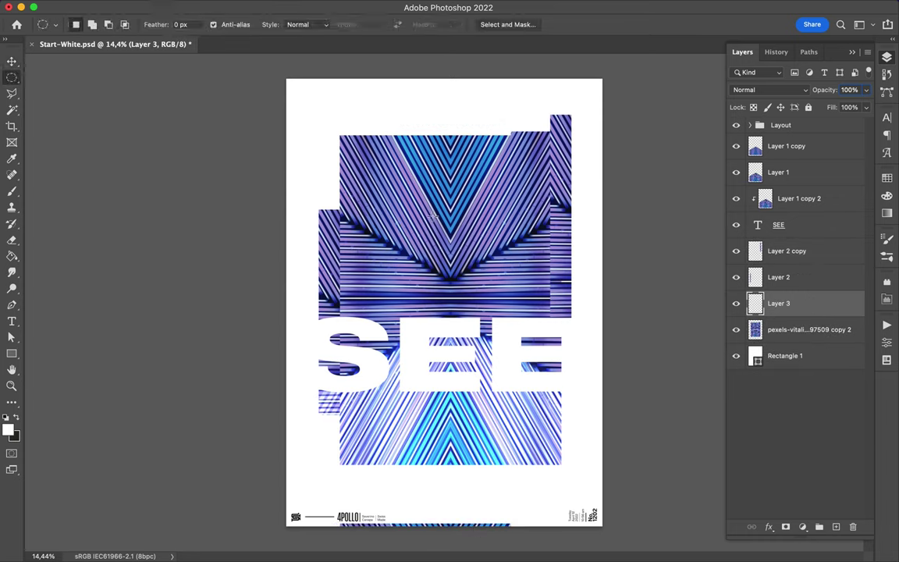
pyautogui.click(807, 329)
pyautogui.hotkey('ctrl', 'j')
pyautogui.press('v')
pyautogui.moveTo(474, 276); pyautogui.dragTo(405, 109)
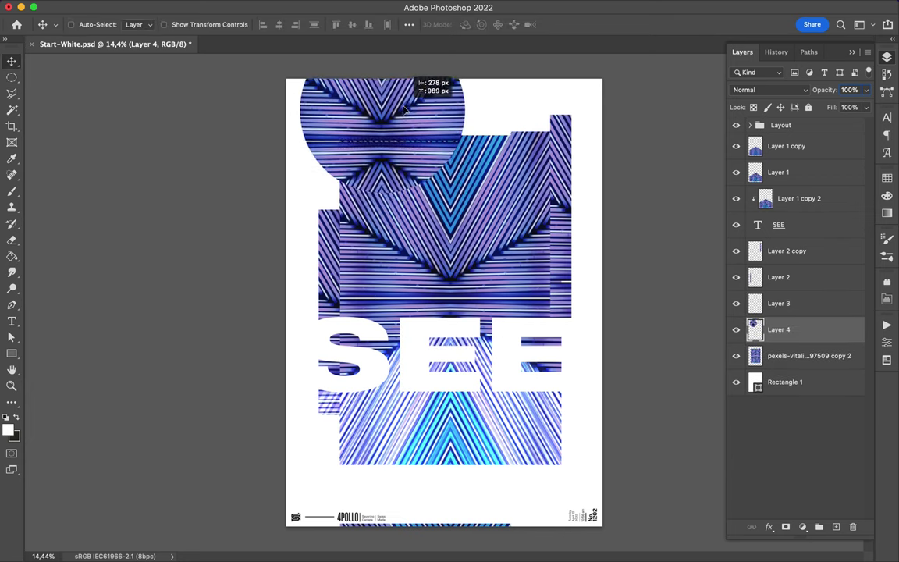
# Step: Scale the striped circle to about 58% and rotate it -45 degrees
pyautogui.hotkey('ctrl', 't')
pyautogui.moveTo(479, 238); pyautogui.dragTo(414, 190)
pyautogui.moveTo(419, 91); pyautogui.dragTo(361, 78)
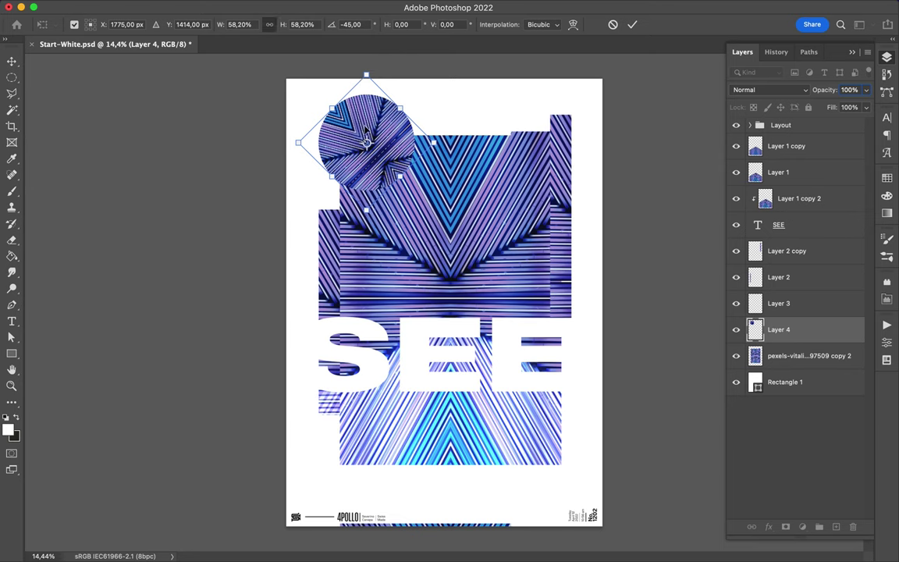
pyautogui.moveTo(367, 133); pyautogui.dragTo(365, 152)
pyautogui.press('Return')
# Step: Shrink the main photo to about 81%
pyautogui.click(808, 355)
pyautogui.hotkey('ctrl', 't')
pyautogui.moveTo(450, 132); pyautogui.dragTo(450, 197)
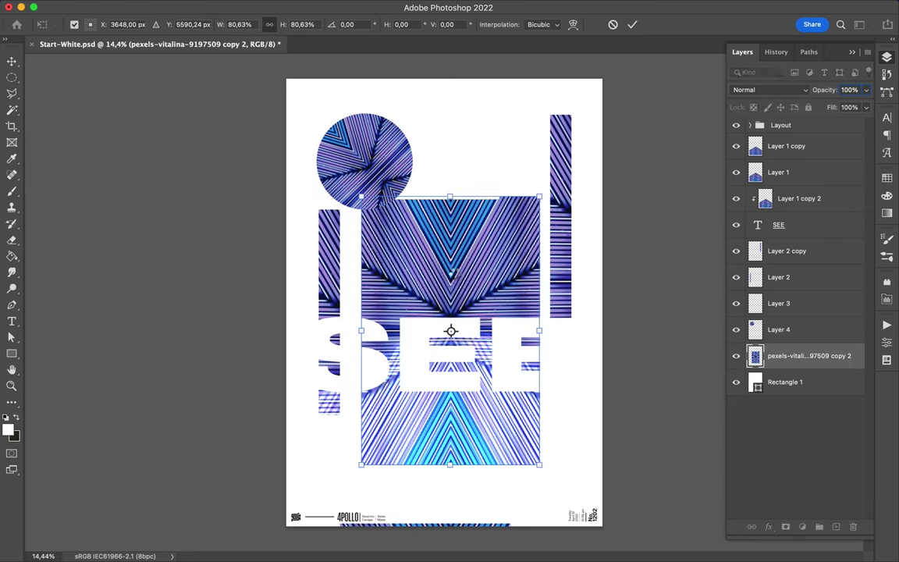
pyautogui.press('Return')
# Step: Reposition both vertical strips and the circle, moving the circle layer to the top
pyautogui.click(777, 276)
pyautogui.moveTo(329, 269); pyautogui.dragTo(351, 285)
pyautogui.keyDown('super'); pyautogui.click(567, 249); pyautogui.keyUp('super')
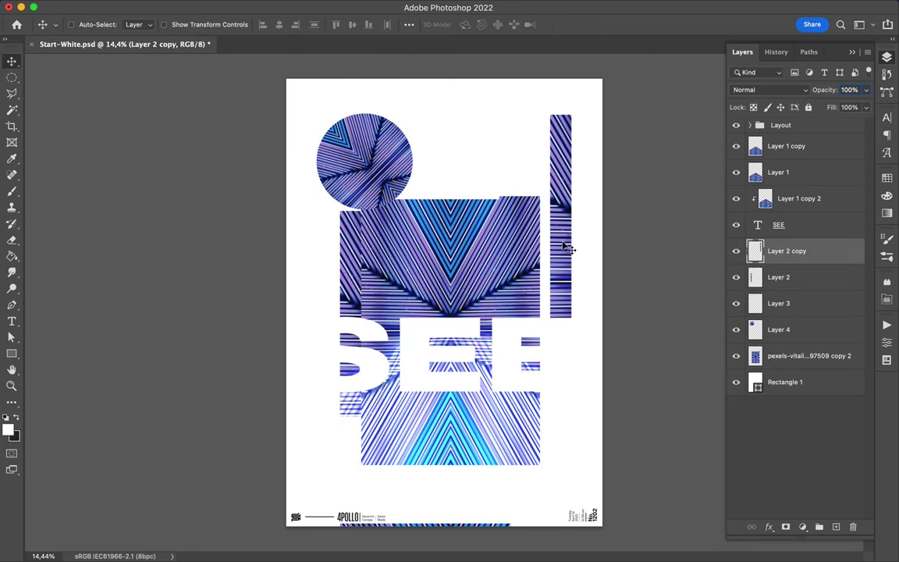
pyautogui.moveTo(567, 249); pyautogui.dragTo(556, 267)
pyautogui.moveTo(347, 167); pyautogui.dragTo(367, 207)
pyautogui.moveTo(812, 341); pyautogui.dragTo(796, 145)
pyautogui.moveTo(392, 195)
pyautogui.mouseDown()
pyautogui.moveTo(369, 212)
pyautogui.moveTo(496, 270)
pyautogui.mouseUp()
# Step: Set the circle copy to Linear Dodge (Add) and draw a small white circle
pyautogui.click(768, 89)
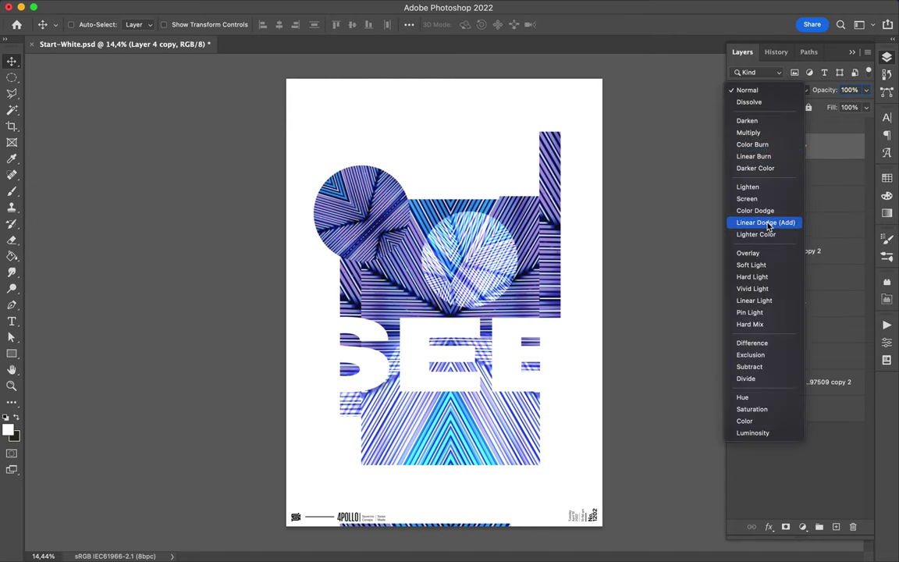
pyautogui.click(769, 223)
pyautogui.moveTo(481, 281); pyautogui.dragTo(500, 295)
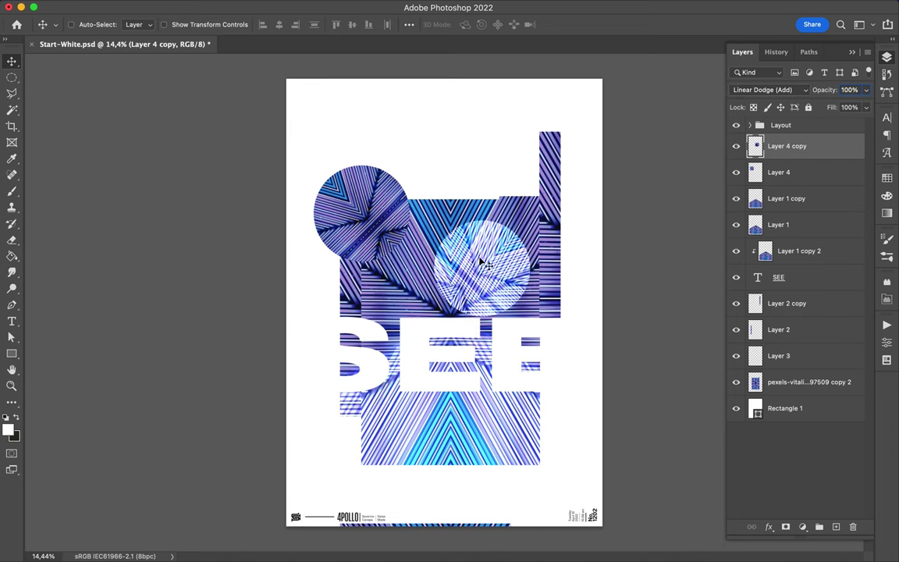
pyautogui.hotkey('shift', 'u')
pyautogui.moveTo(386, 243); pyautogui.dragTo(427, 284)
pyautogui.click(768, 90)
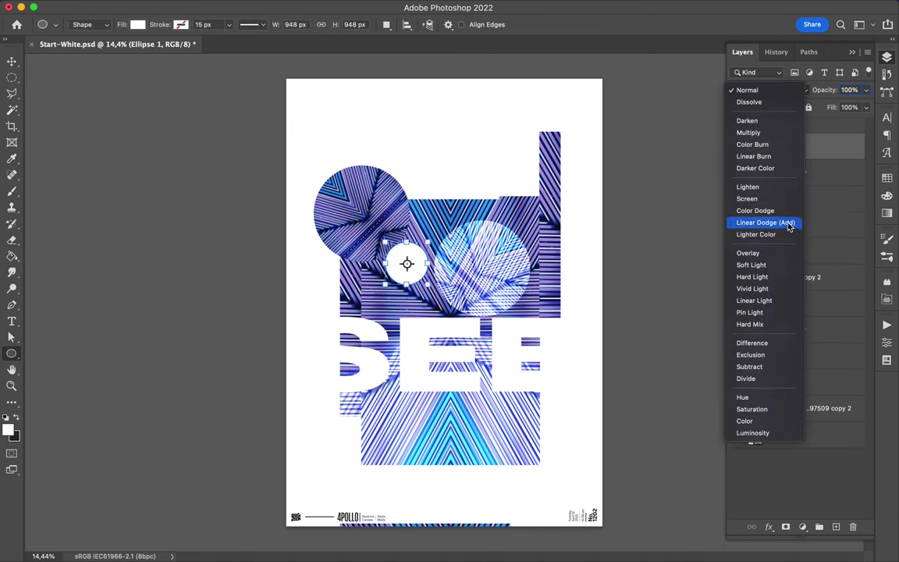
# Step: Set Ellipse 1 to Difference blending and sample three stripe colours with the Eyedropper
pyautogui.click(774, 350)
pyautogui.press('i')
pyautogui.scroll(5, 444, 306)
pyautogui.click(351, 226)
pyautogui.click(331, 238)
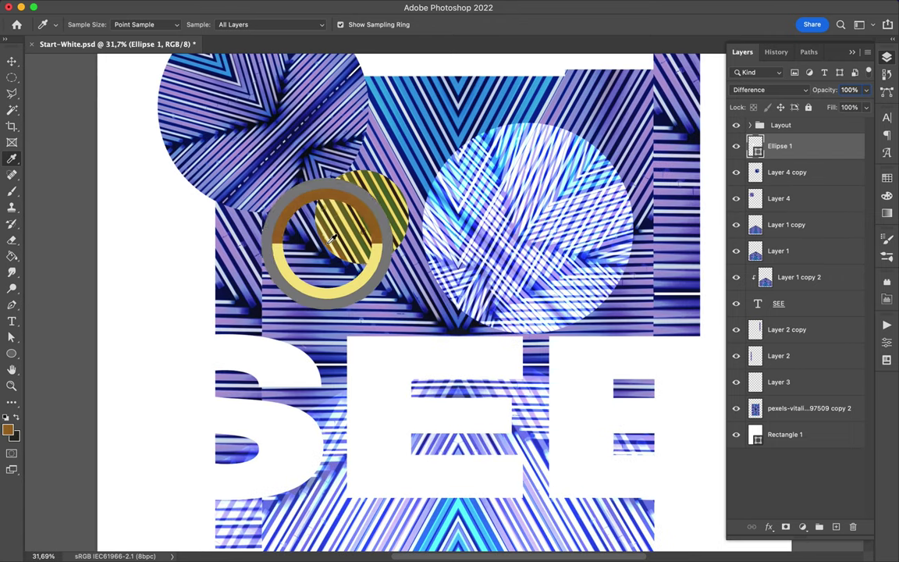
pyautogui.click(349, 256)
pyautogui.press('v')
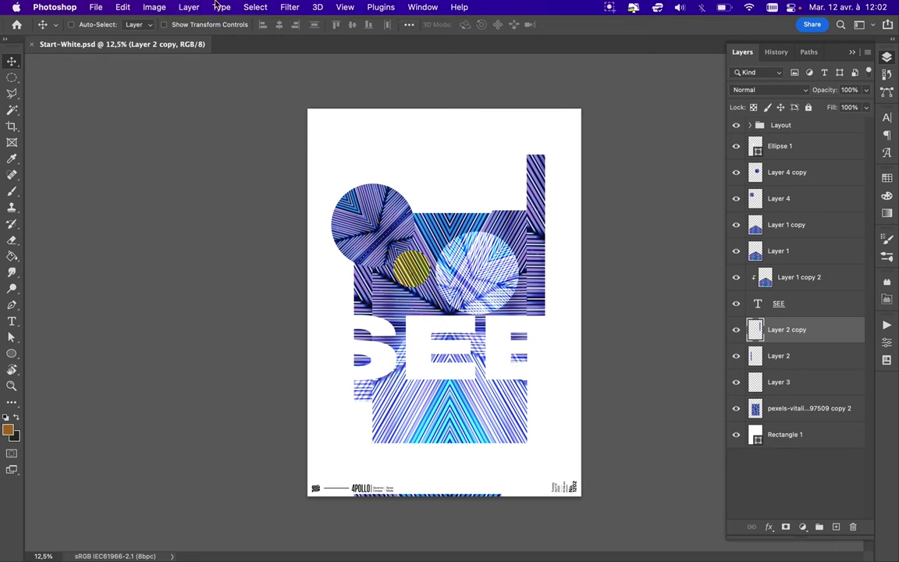
# Step: Apply the Wind filter in Blast mode from the left to the right-hand striped strip
pyautogui.click(221, 7)
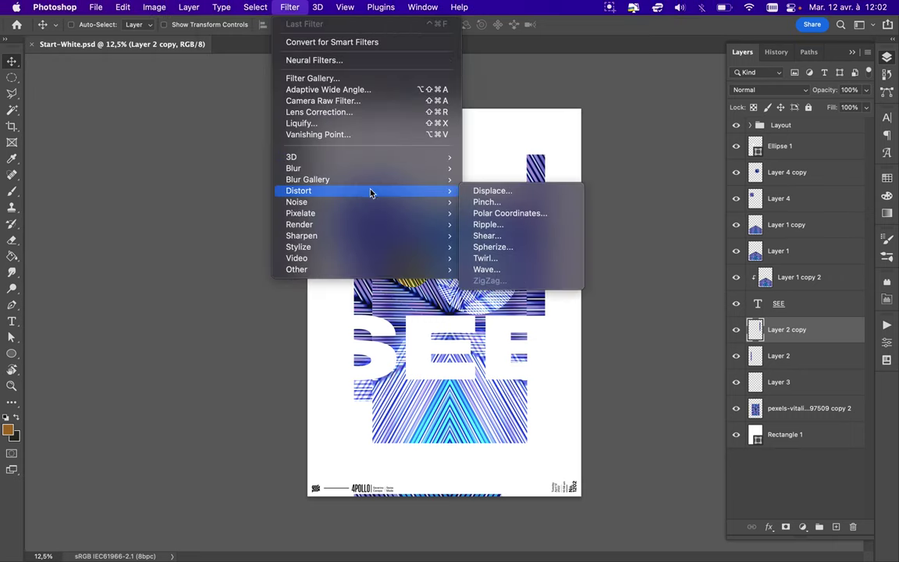
pyautogui.moveTo(298, 247)
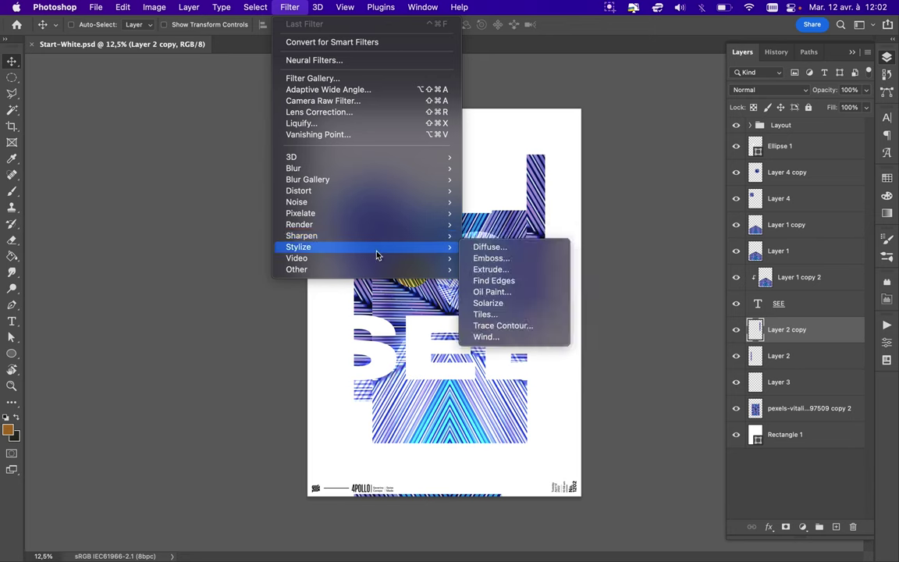
pyautogui.click(493, 336)
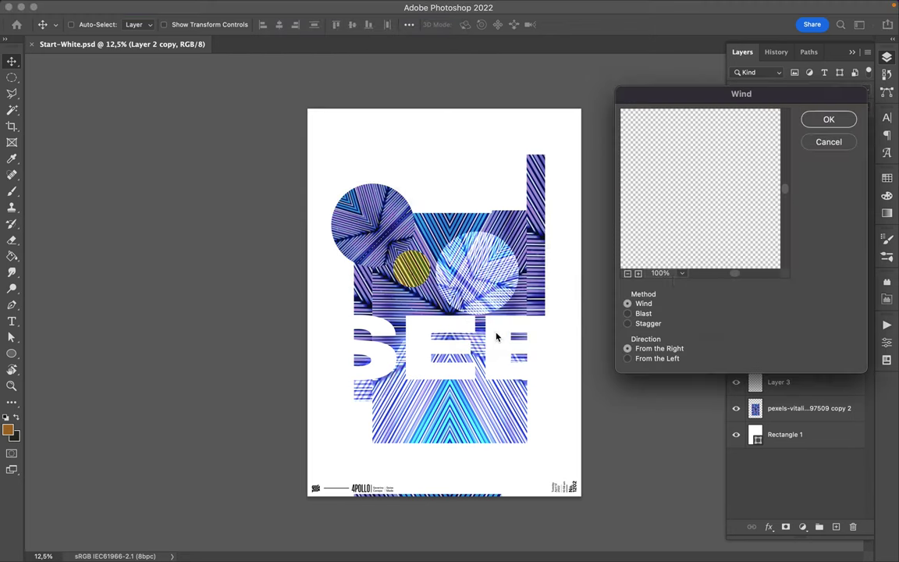
pyautogui.moveTo(712, 176); pyautogui.dragTo(681, 193)
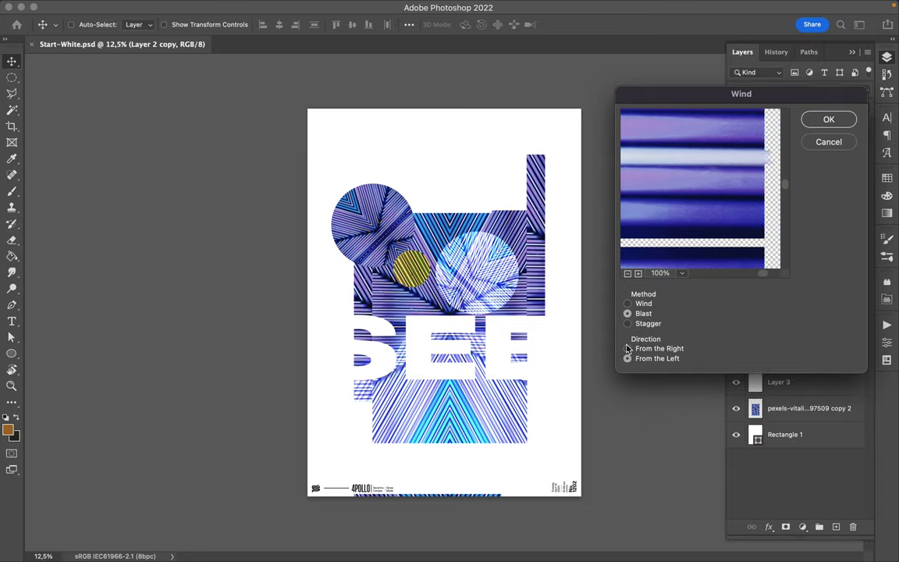
pyautogui.click(828, 121)
# Step: Reapply Wind four more times to lengthen the strip's jagged streaks
pyautogui.scroll(3, 515, 179)
pyautogui.scroll(2, 516, 178)
pyautogui.hotkey('ctrl', 's')
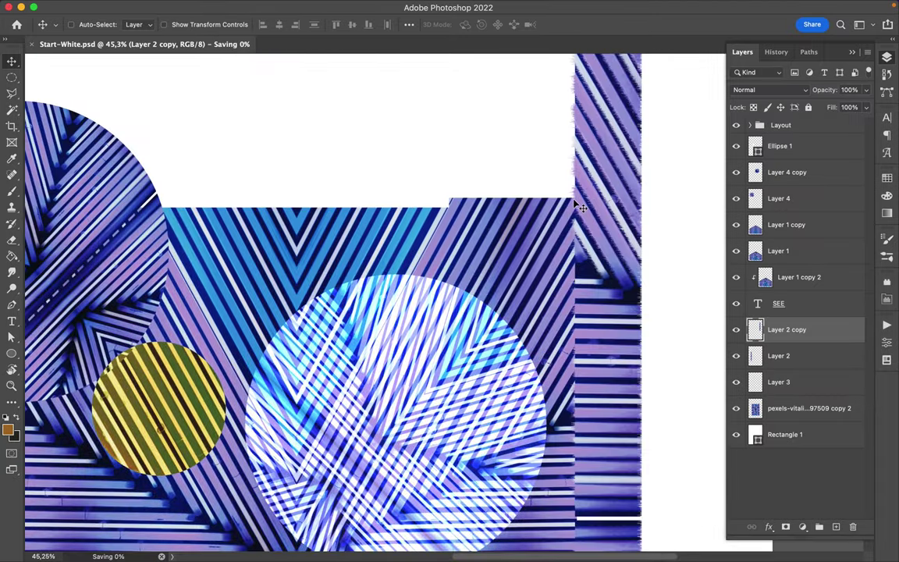
pyautogui.scroll(3, 577, 206)
pyautogui.scroll(2, 577, 205)
pyautogui.scroll(1, 577, 206)
pyautogui.scroll(1, 577, 205)
pyautogui.click(289, 7)
pyautogui.click(295, 24)
pyautogui.click(290, 7)
pyautogui.click(295, 24)
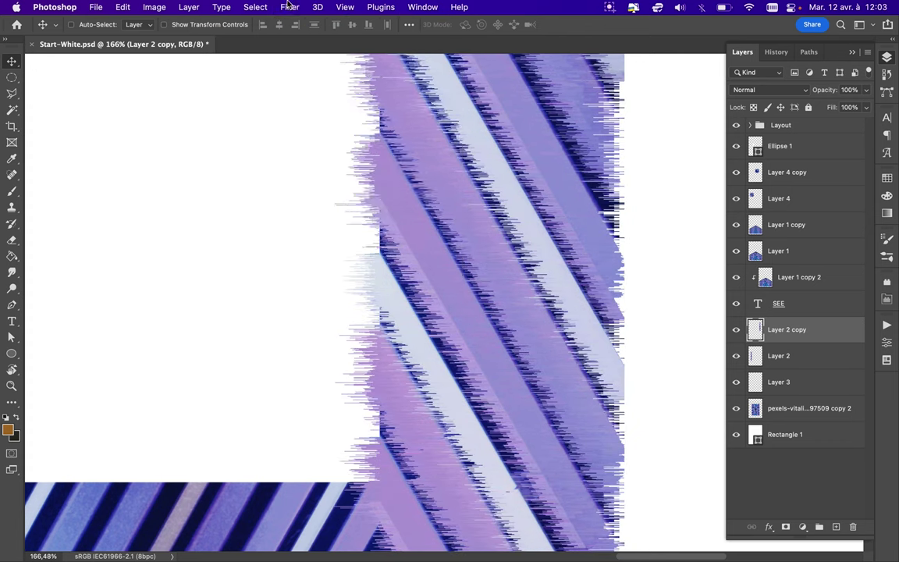
pyautogui.click(290, 7)
pyautogui.click(295, 25)
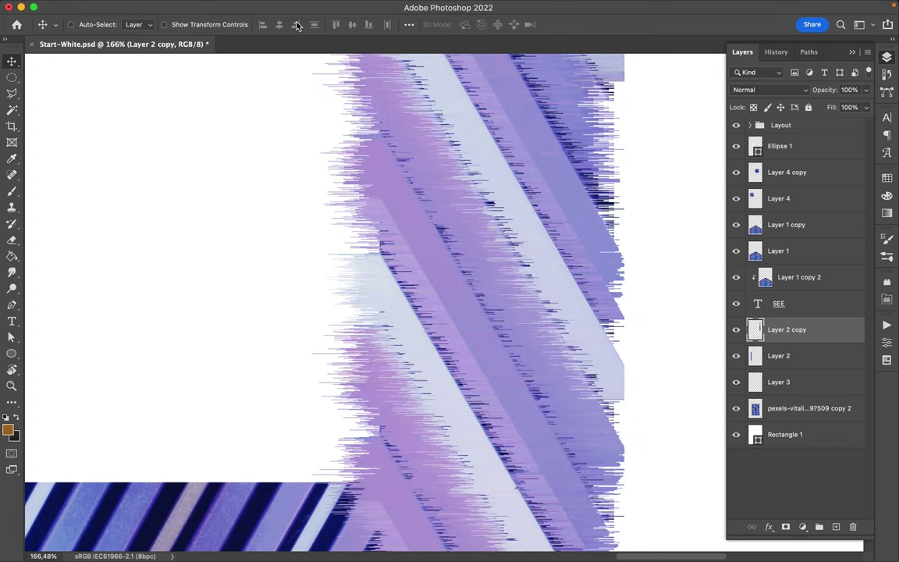
pyautogui.click(289, 7)
pyautogui.click(295, 25)
# Step: Reposition the streaked strip, moving it upward and nudging it slightly left
pyautogui.scroll(-3, 345, 168)
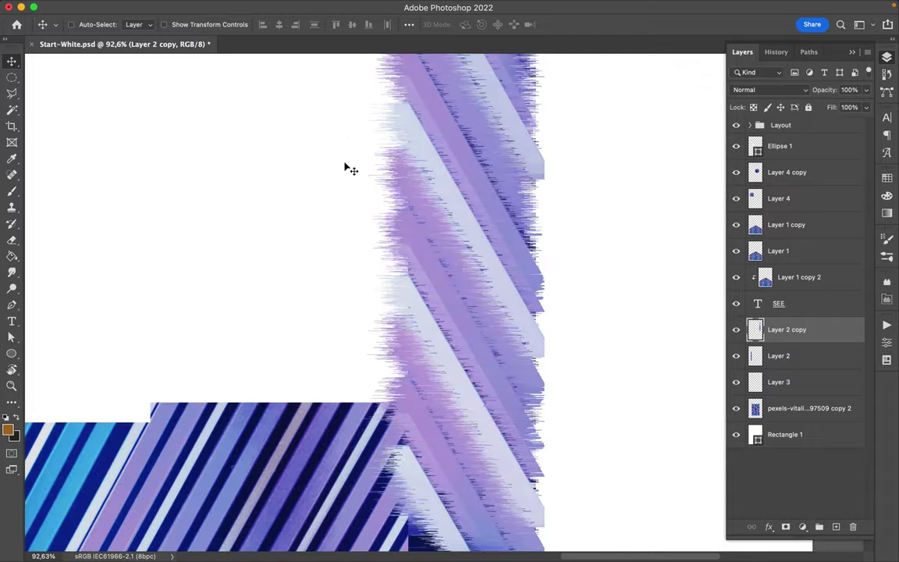
pyautogui.scroll(-2, 345, 176)
pyautogui.scroll(-2, 405, 226)
pyautogui.moveTo(468, 274); pyautogui.dragTo(481, 194)
pyautogui.scroll(-2, 478, 156)
pyautogui.scroll(-1, 475, 127)
pyautogui.scroll(-1, 484, 234)
pyautogui.scroll(-3, 437, 417)
pyautogui.moveTo(437, 417); pyautogui.dragTo(433, 417)
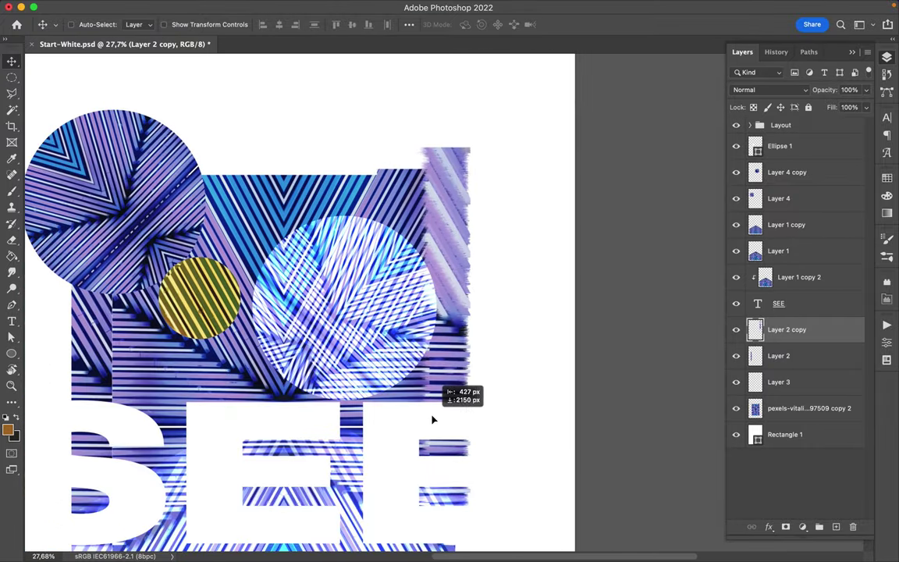
pyautogui.press('c')
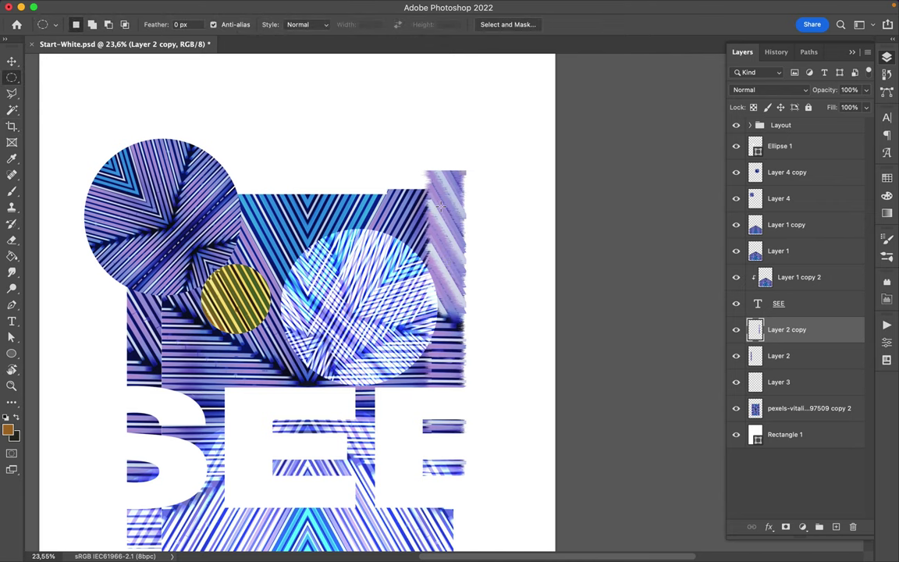
# Step: Copy a streaked patch to Layer 5, rotate it to -105° and stretch it into a long strip
pyautogui.hotkey('ctrl', 'j')
pyautogui.hotkey('ctrl', 't')
pyautogui.moveTo(431, 226); pyautogui.dragTo(307, 168)
pyautogui.moveTo(294, 115); pyautogui.dragTo(244, 196)
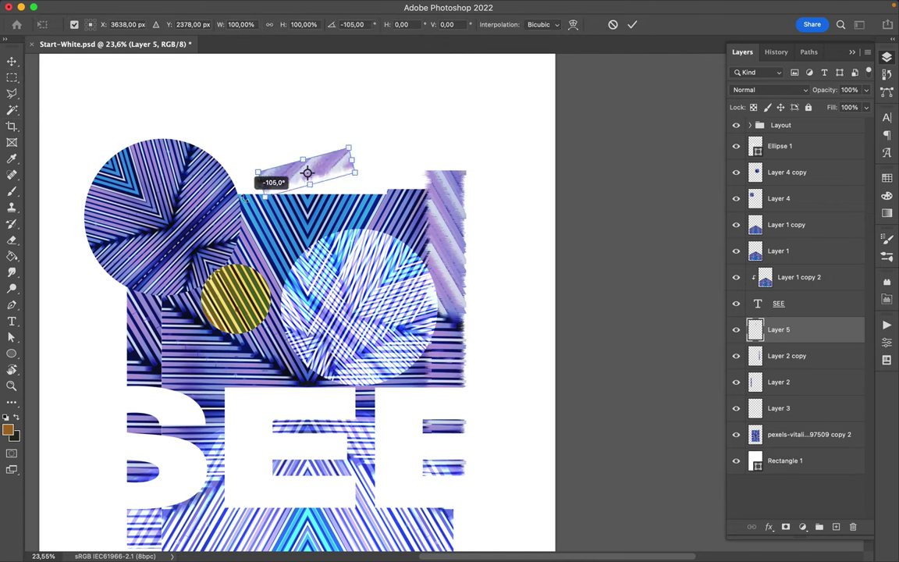
pyautogui.moveTo(306, 207); pyautogui.dragTo(327, 490)
pyautogui.press('Return')
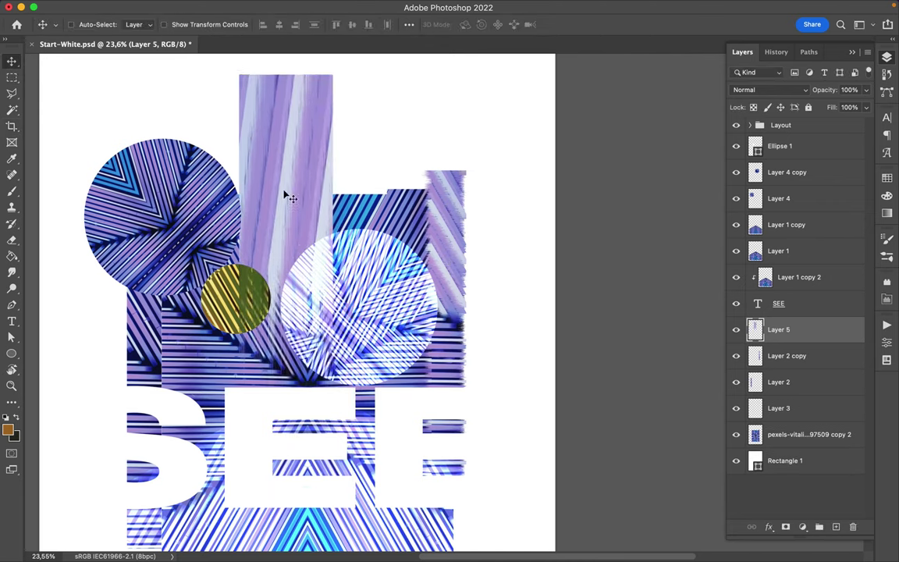
pyautogui.scroll(-2, 337, 201)
pyautogui.moveTo(337, 200)
pyautogui.mouseDown()
pyautogui.moveTo(460, 151)
pyautogui.moveTo(275, 351)
pyautogui.mouseUp()
# Step: Bring the new strip layer to the top of the stack and move it to the upper-left edge
pyautogui.hotkey('ctrl', 'shift', ']')
pyautogui.hotkey('alt', '[')
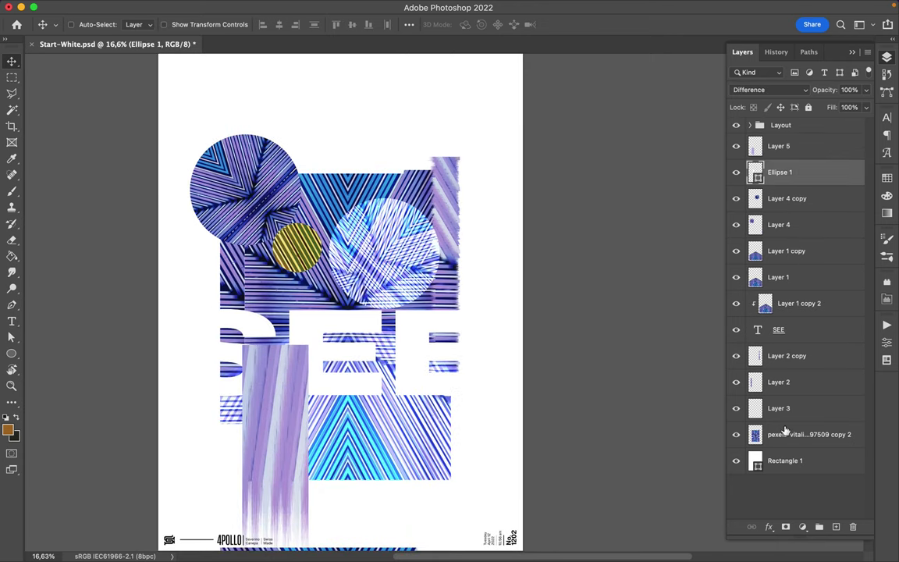
pyautogui.hotkey('alt', 'shift', ',')
pyautogui.moveTo(437, 446); pyautogui.dragTo(406, 445)
pyautogui.keyDown('ctrl'); pyautogui.click(405, 445); pyautogui.keyUp('ctrl')
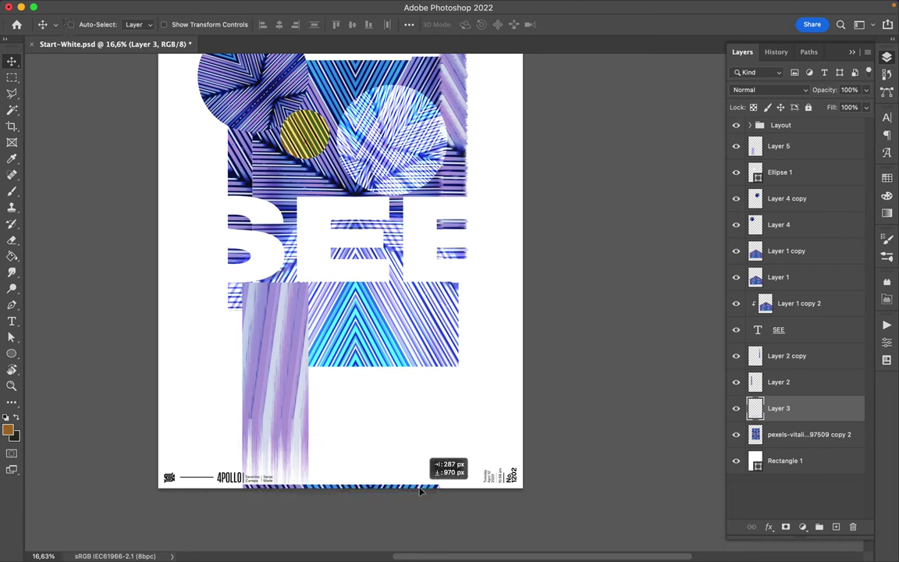
pyautogui.keyDown('ctrl'); pyautogui.click(285, 365); pyautogui.keyUp('ctrl')
pyautogui.scroll(2, 361, 284)
pyautogui.moveTo(361, 285)
pyautogui.mouseDown()
pyautogui.moveTo(430, 178)
pyautogui.moveTo(178, 149)
pyautogui.mouseUp()
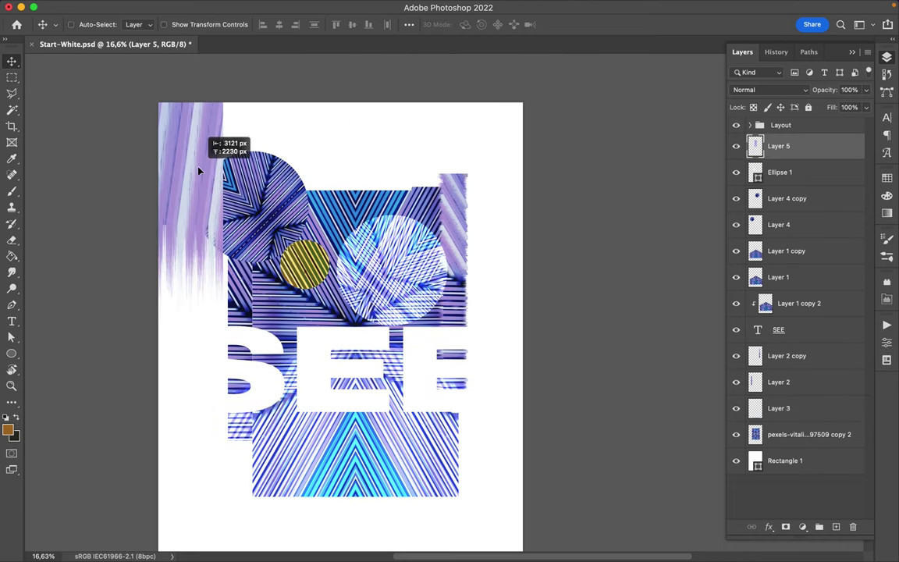
pyautogui.scroll(-2, 316, 177)
# Step: Delete the yellow Ellipse 1 circle and draw a large navy circle at lower left
pyautogui.keyDown('ctrl'); pyautogui.click(293, 213); pyautogui.keyUp('ctrl')
pyautogui.press('Delete')
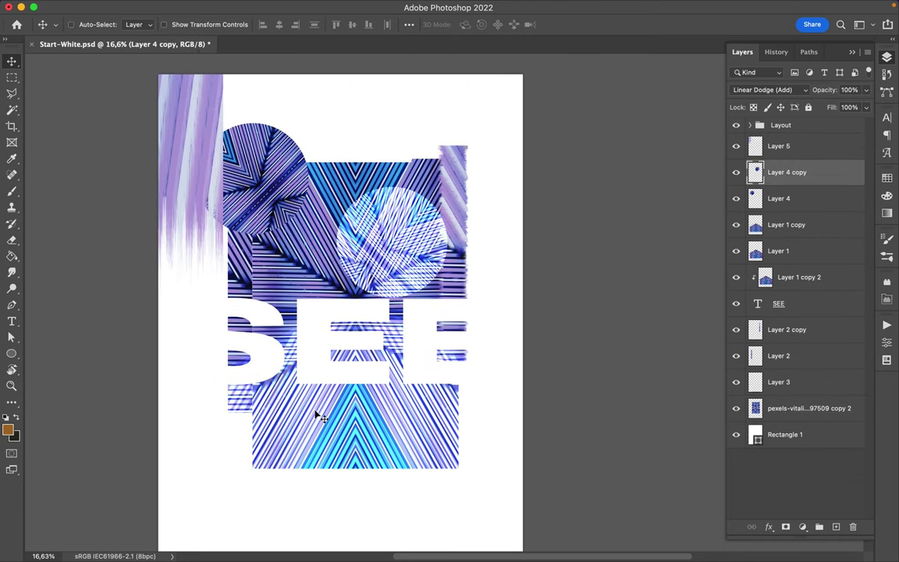
pyautogui.click(270, 280)
pyautogui.press('v')
pyautogui.scroll(-1, 353, 225)
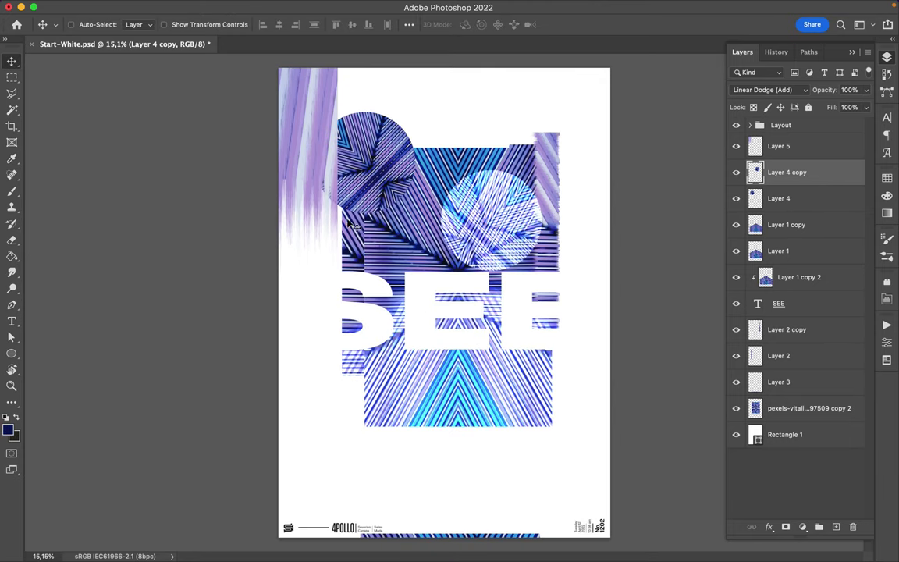
pyautogui.moveTo(467, 405); pyautogui.dragTo(457, 385)
# Step: Duplicate the SEE text over the navy circle and cut the copy down to a single S
pyautogui.press('v')
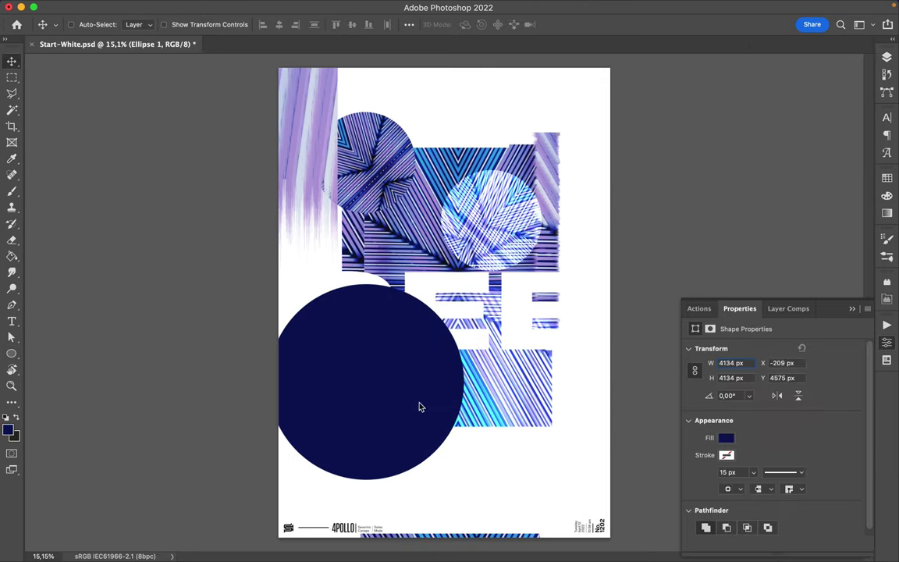
pyautogui.click(887, 57)
pyautogui.click(778, 321)
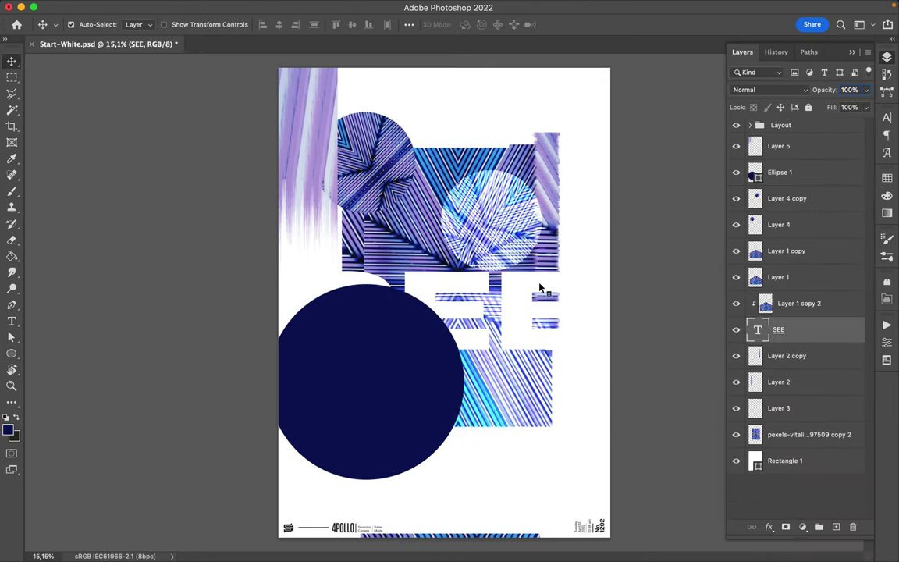
pyautogui.moveTo(472, 312); pyautogui.dragTo(491, 265)
pyautogui.hotkey('ctrl', ']')
pyautogui.hotkey('ctrl', ']')
pyautogui.hotkey('ctrl', ']')
pyautogui.moveTo(667, 274); pyautogui.dragTo(562, 357)
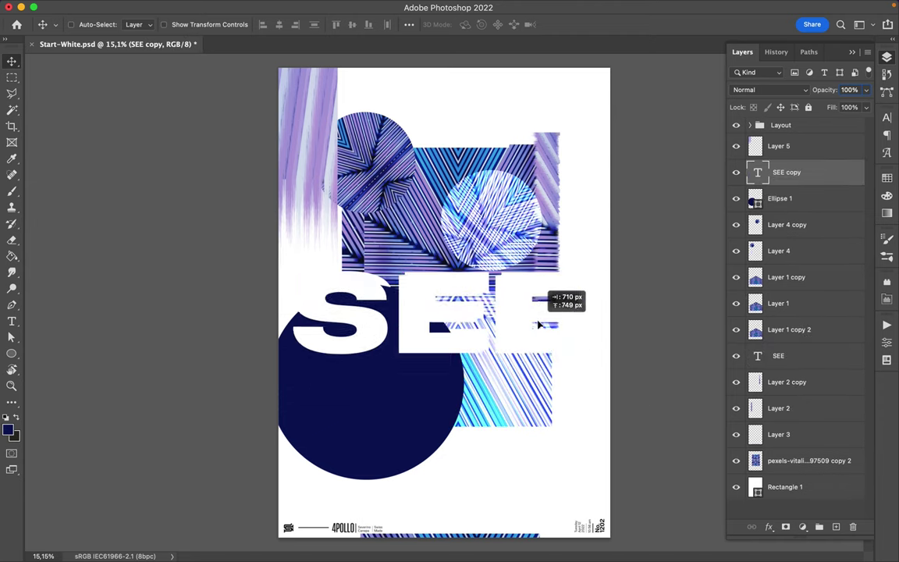
pyautogui.doubleClick(460, 324)
pyautogui.moveTo(460, 324); pyautogui.dragTo(566, 323)
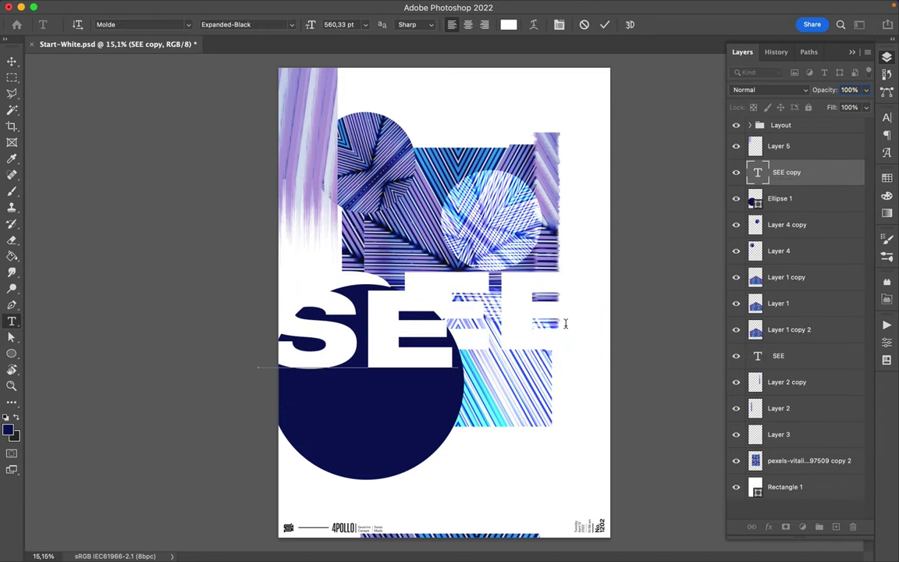
pyautogui.hotkey('shift', 'Left')
pyautogui.click(17, 62)
# Step: Duplicate the navy circle, shrink it to a small dot and send it behind the photo artwork
pyautogui.moveTo(387, 391); pyautogui.dragTo(544, 176)
pyautogui.hotkey('ctrl', 't')
pyautogui.moveTo(642, 274)
pyautogui.mouseDown()
pyautogui.moveTo(475, 105)
pyautogui.moveTo(507, 148)
pyautogui.mouseUp()
pyautogui.press('Return')
pyautogui.moveTo(788, 198); pyautogui.dragTo(801, 495)
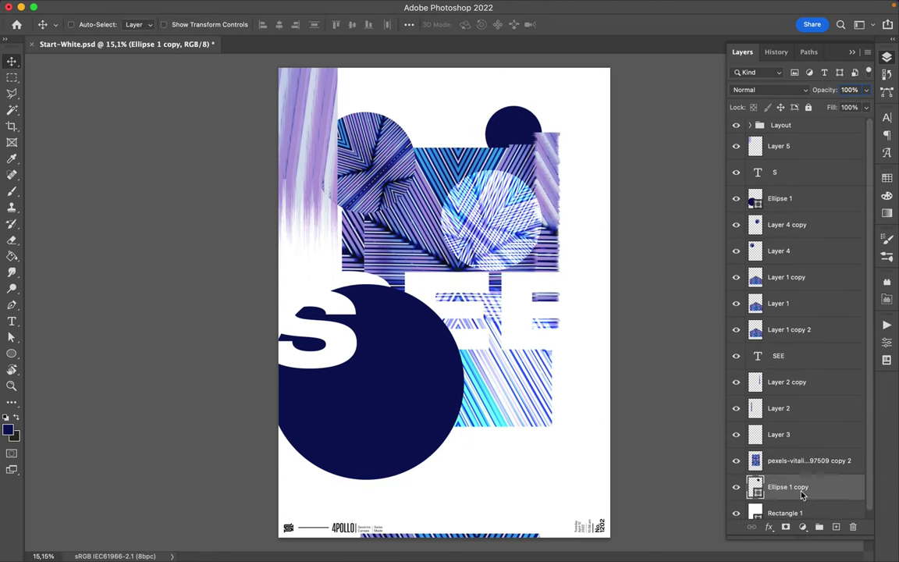
# Step: Draw a cyan triangle near the top, layered above the photos but behind the big circle
pyautogui.press('i')
pyautogui.click(461, 148)
pyautogui.press('u')
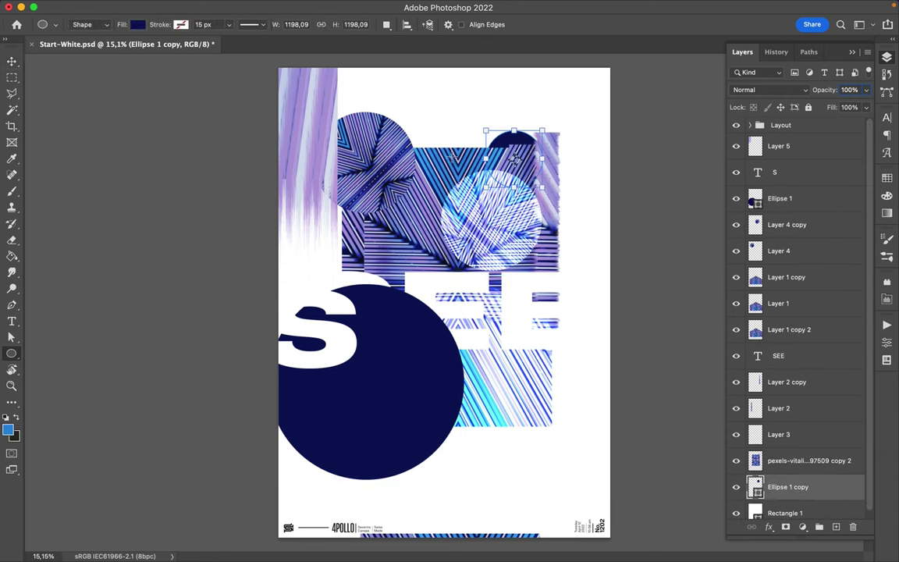
pyautogui.moveTo(540, 389); pyautogui.dragTo(518, 372)
pyautogui.press('a')
pyautogui.moveTo(482, 321); pyautogui.dragTo(445, 114)
pyautogui.click(886, 178)
pyautogui.click(886, 58)
pyautogui.moveTo(780, 485)
pyautogui.mouseDown()
pyautogui.moveTo(796, 301)
pyautogui.moveTo(780, 238)
pyautogui.moveTo(815, 269)
pyautogui.mouseUp()
pyautogui.moveTo(417, 226)
pyautogui.mouseDown()
pyautogui.moveTo(378, 201)
pyautogui.moveTo(424, 303)
pyautogui.mouseUp()
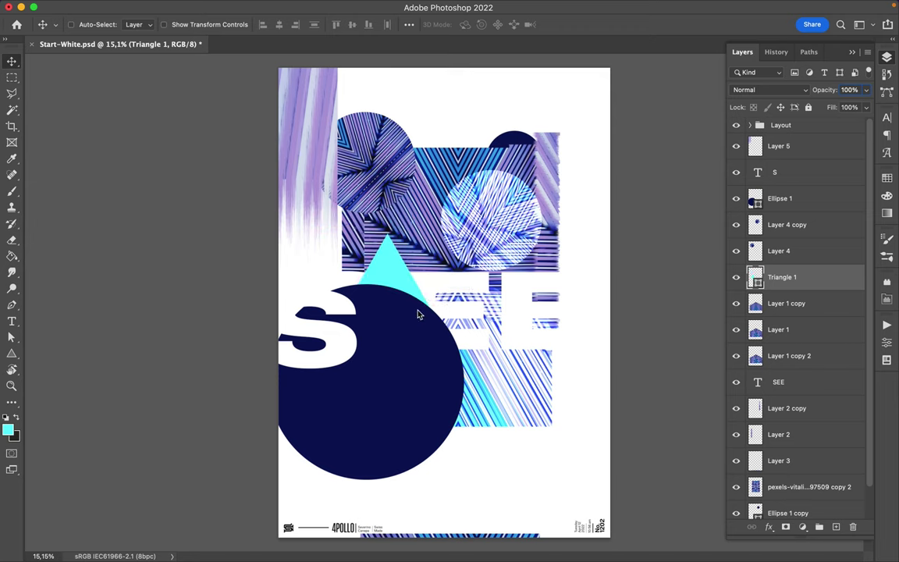
# Step: Delete the two purple stroke layers
pyautogui.keyDown('super'); pyautogui.click(472, 164); pyautogui.keyUp('super')
pyautogui.keyDown('super'); pyautogui.click(296, 117); pyautogui.keyUp('super')
pyautogui.press('Delete')
# Step: Copy a tall strip of the striped photo to the right edge and Alt-drag a copy of the S near the top
pyautogui.keyDown('super'); pyautogui.click(492, 152); pyautogui.keyUp('super')
pyautogui.press('Delete')
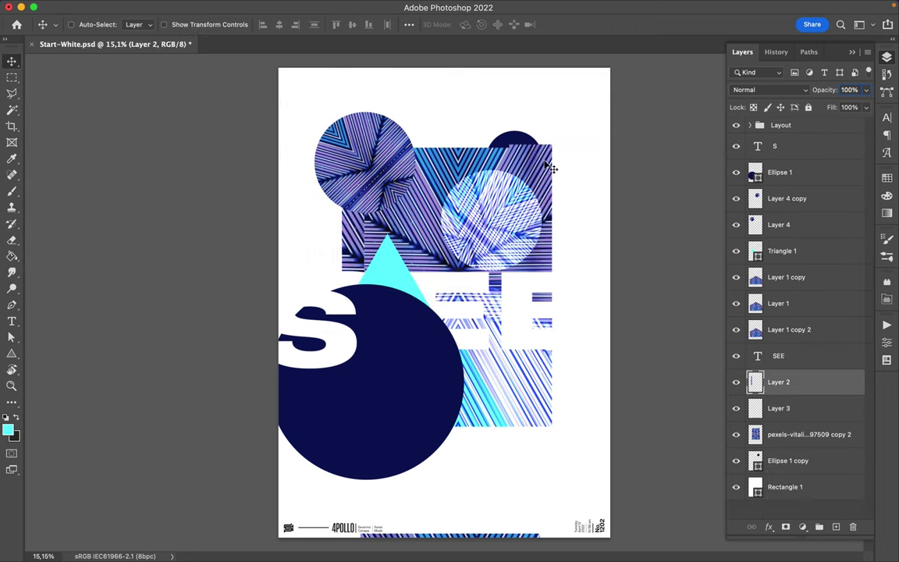
pyautogui.keyDown('super'); pyautogui.click(487, 160); pyautogui.keyUp('super')
pyautogui.moveTo(538, 468); pyautogui.dragTo(553, 361)
pyautogui.press('super+j')
pyautogui.press('v')
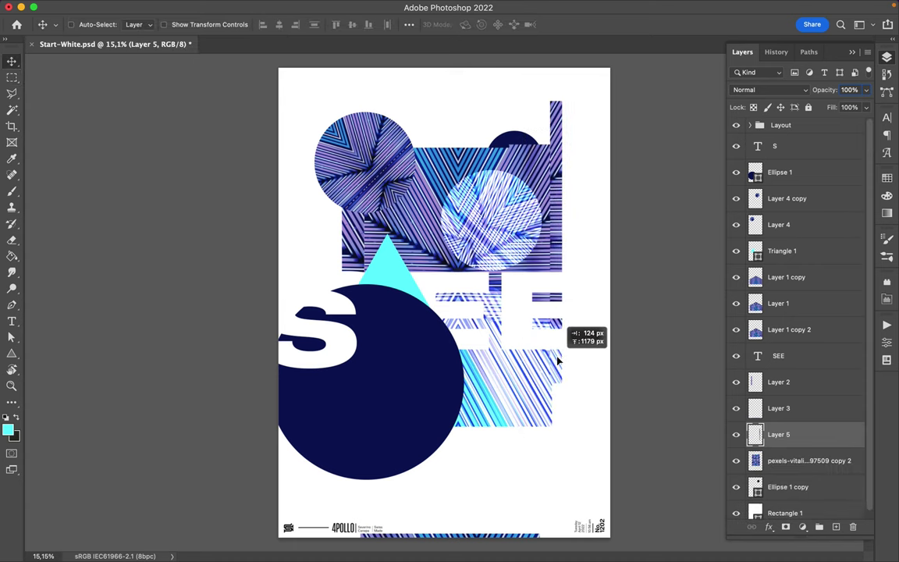
pyautogui.click(388, 273)
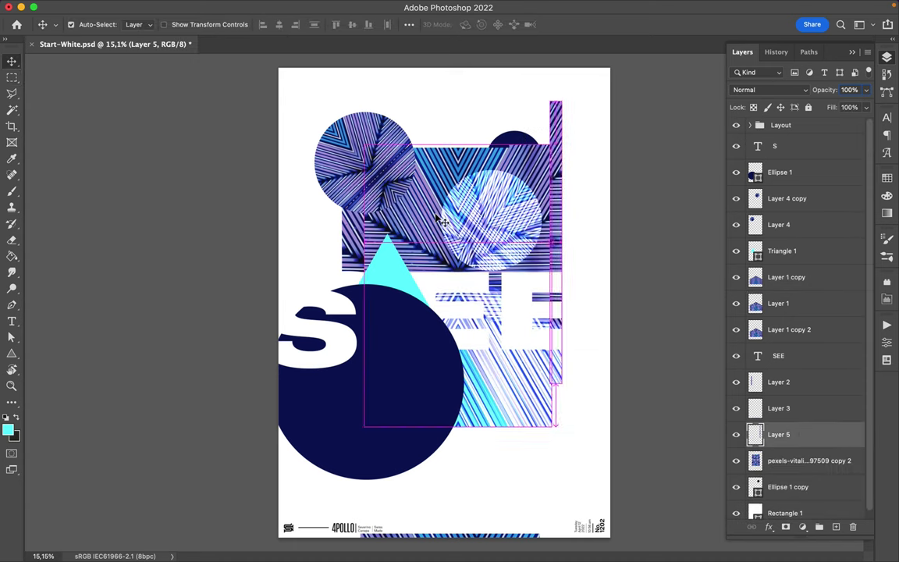
pyautogui.moveTo(318, 343); pyautogui.dragTo(421, 164)
pyautogui.click(887, 153)
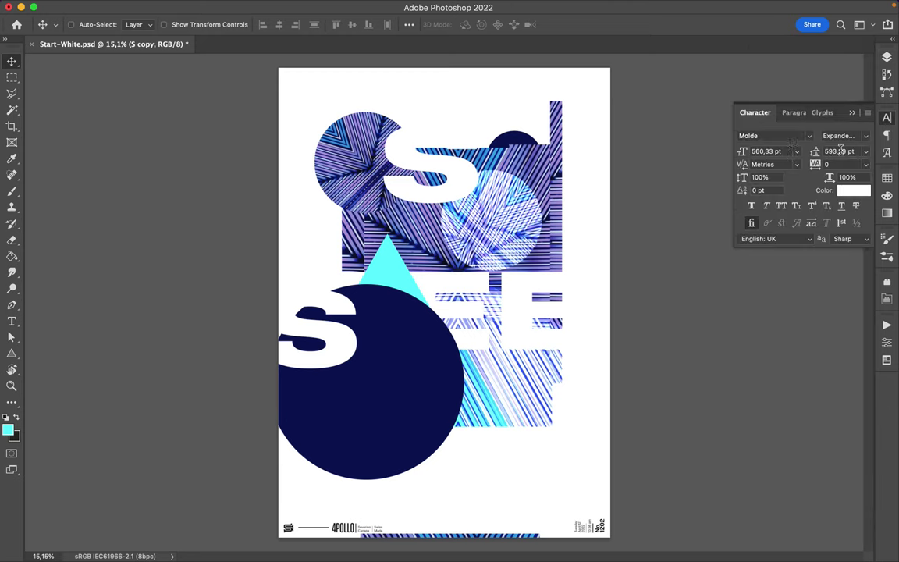
# Step: Colour the top S cyan, nudge it left and retype it as SEE
pyautogui.click(848, 192)
pyautogui.click(749, 211)
pyautogui.click(739, 210)
pyautogui.moveTo(425, 167); pyautogui.dragTo(382, 168)
pyautogui.doubleClick(434, 190)
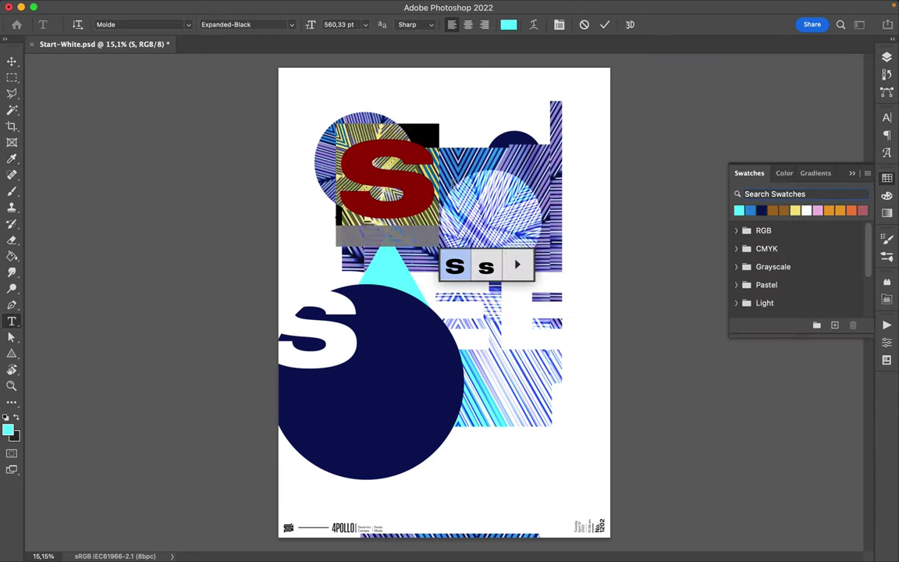
pyautogui.write('SEE')
pyautogui.hotkey('ctrl', 't')
pyautogui.press('Escape')
pyautogui.press('v')
# Step: Rotate the cyan SEE to run vertically, move it up-left and drop a copy near the bottom
pyautogui.hotkey('ctrl', 't')
pyautogui.moveTo(627, 226)
pyautogui.mouseDown()
pyautogui.moveTo(421, 86)
pyautogui.moveTo(378, 99)
pyautogui.mouseUp()
pyautogui.press('Return')
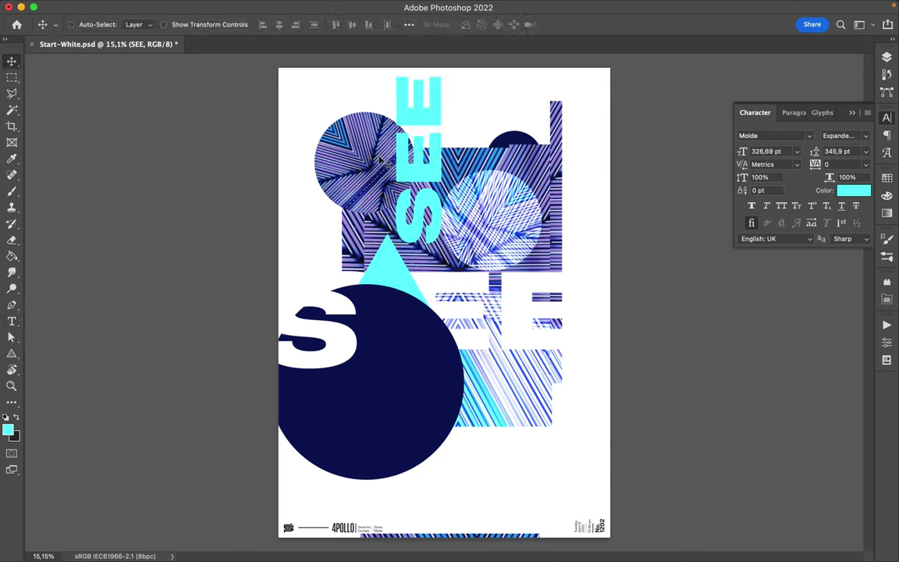
pyautogui.moveTo(405, 158)
pyautogui.mouseDown()
pyautogui.moveTo(394, 117)
pyautogui.moveTo(404, 450)
pyautogui.mouseUp()
pyautogui.scroll(-1, 411, 120)
pyautogui.click(351, 341)
# Step: Scale up the big S over the navy circle and settle it into position
pyautogui.hotkey('ctrl', 't')
pyautogui.moveTo(382, 388); pyautogui.dragTo(466, 461)
pyautogui.press('Return')
pyautogui.moveTo(369, 375)
pyautogui.mouseDown()
pyautogui.moveTo(403, 375)
pyautogui.moveTo(383, 383)
pyautogui.mouseUp()
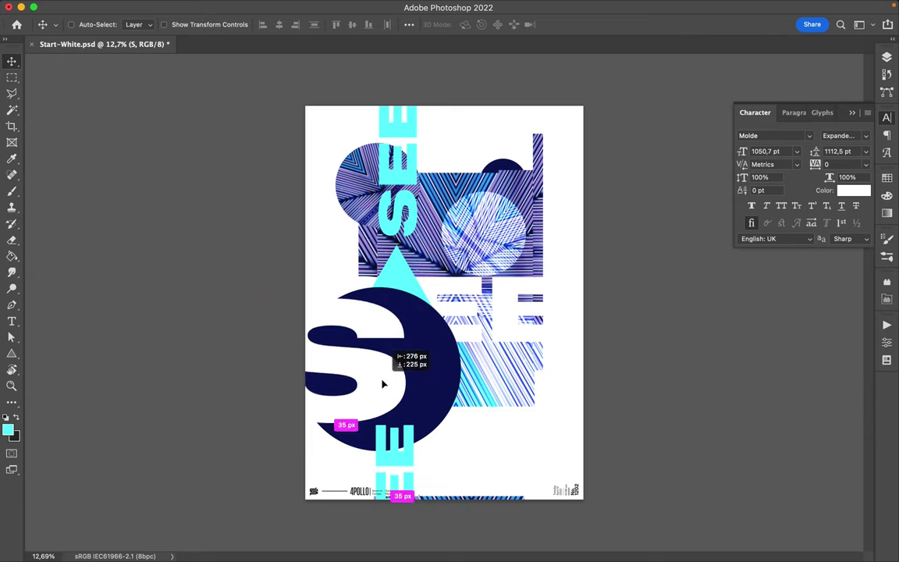
pyautogui.moveTo(383, 384); pyautogui.dragTo(383, 386)
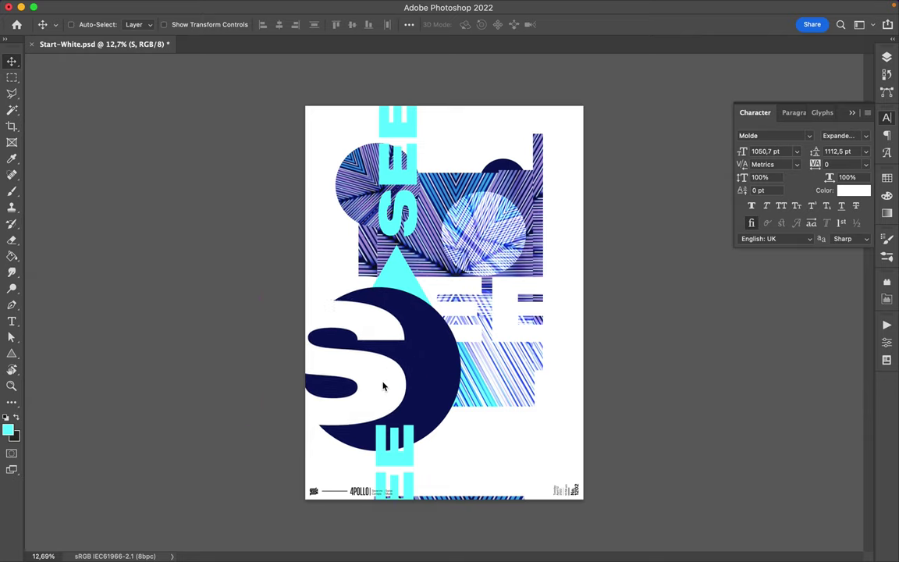
# Step: Draw a tall thin cyan triangle bar
pyautogui.press('u')
pyautogui.moveTo(390, 165)
pyautogui.mouseDown()
pyautogui.moveTo(396, 268)
pyautogui.moveTo(520, 395)
pyautogui.moveTo(476, 367)
pyautogui.mouseUp()
pyautogui.press('v')
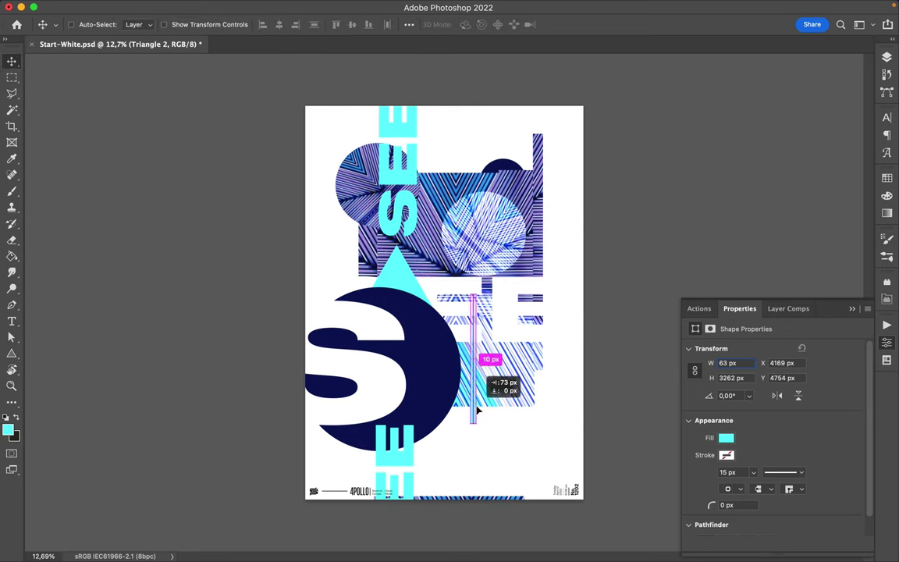
# Step: Duplicate the thin cyan bar, group the pair as Group 1, and copy the pair into four bars
pyautogui.press('F7')
pyautogui.keyDown('shift'); pyautogui.click(801, 224); pyautogui.keyUp('shift')
pyautogui.press('super+g')
pyautogui.click(750, 193)
pyautogui.moveTo(517, 415); pyautogui.dragTo(484, 415)
# Step: Alt-drag the selected bars twice more to build about 16 vertical stripes at lower right
pyautogui.click(811, 213)
pyautogui.keyDown('shift'); pyautogui.click(792, 292); pyautogui.keyUp('shift')
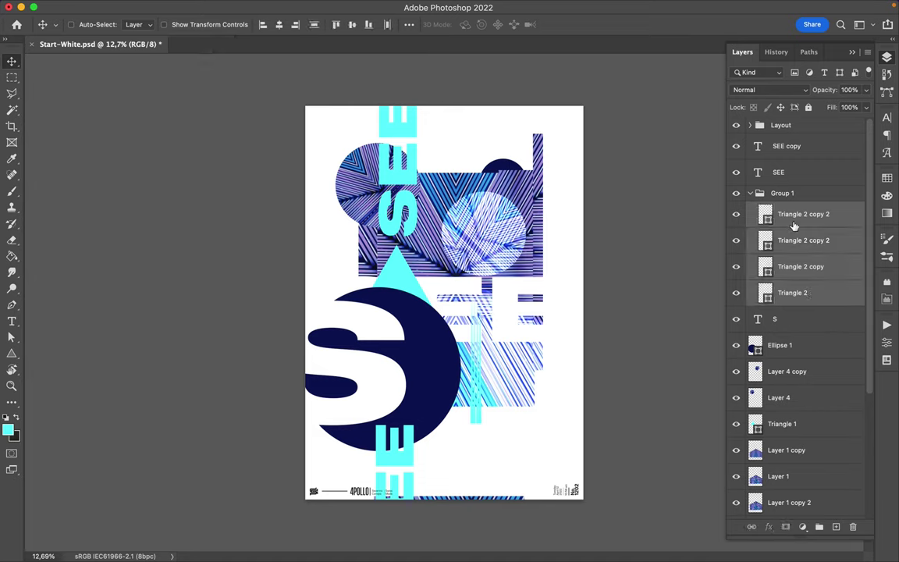
pyautogui.moveTo(786, 271); pyautogui.dragTo(792, 211)
pyautogui.moveTo(465, 419); pyautogui.dragTo(537, 422)
pyautogui.keyDown('shift'); pyautogui.click(792, 397); pyautogui.keyUp('shift')
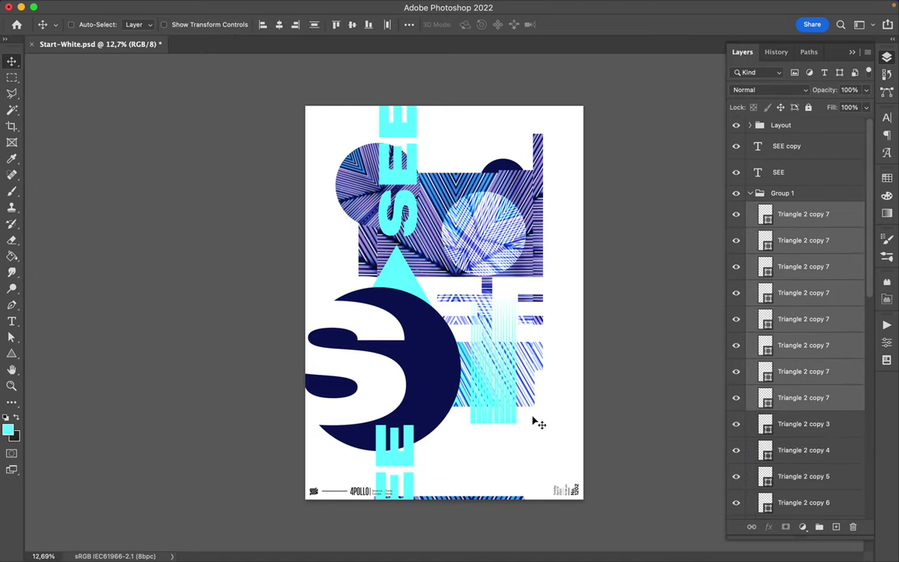
pyautogui.moveTo(478, 405); pyautogui.dragTo(499, 411)
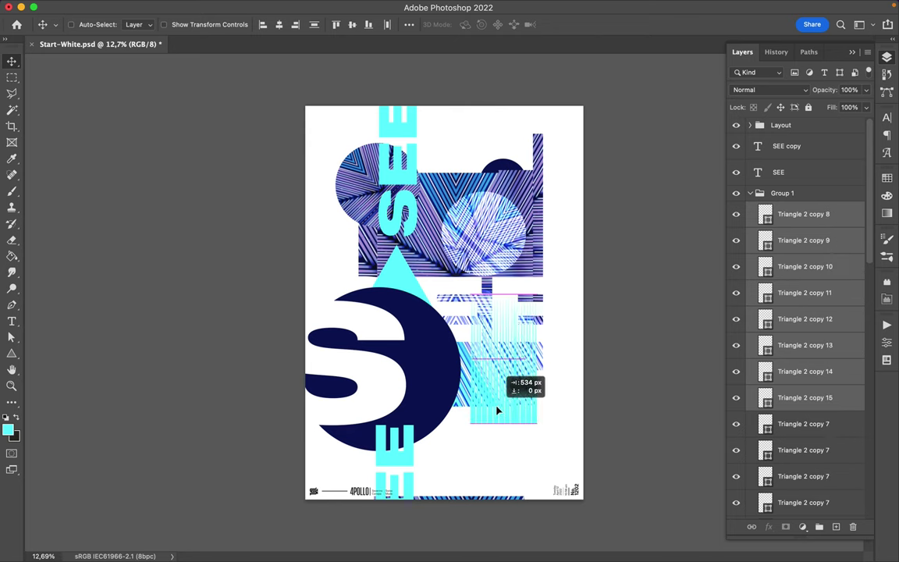
pyautogui.click(751, 192)
pyautogui.moveTo(469, 362); pyautogui.dragTo(493, 361)
pyautogui.click(751, 193)
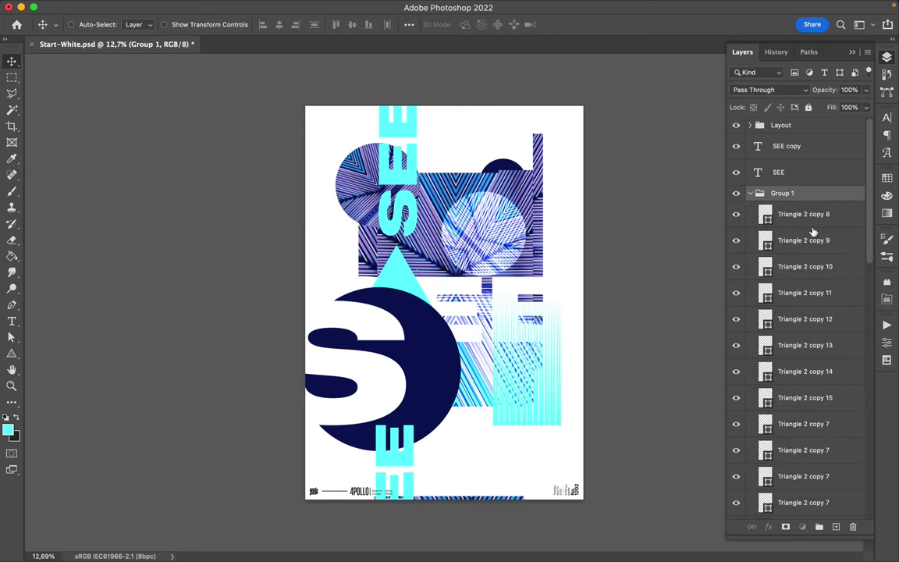
pyautogui.scroll(-5, 803, 312)
pyautogui.click(408, 24)
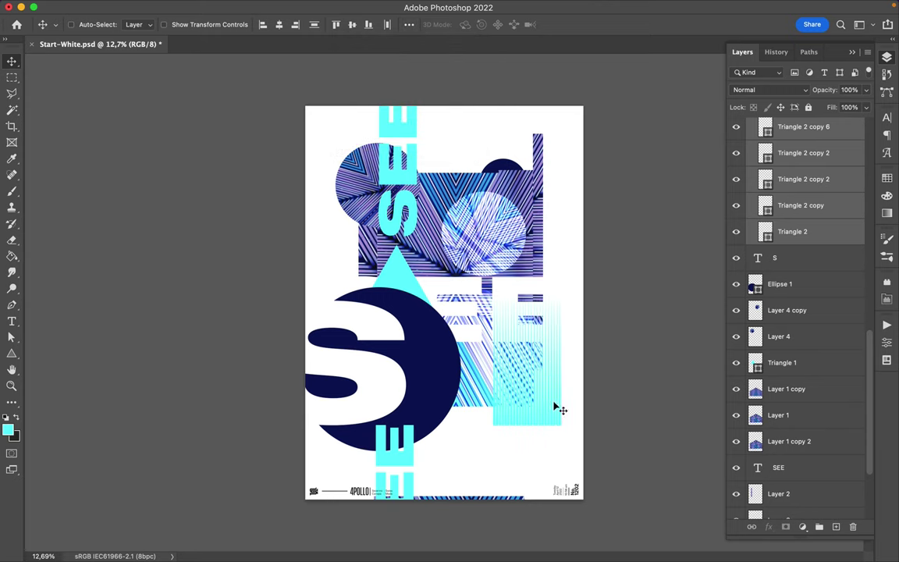
# Step: Duplicate the stripe group to the upper left and rotate the copy 90° to lie horizontally
pyautogui.moveTo(556, 408); pyautogui.dragTo(448, 232)
pyautogui.hotkey('ctrl', 't')
pyautogui.moveTo(318, 103); pyautogui.dragTo(438, 149)
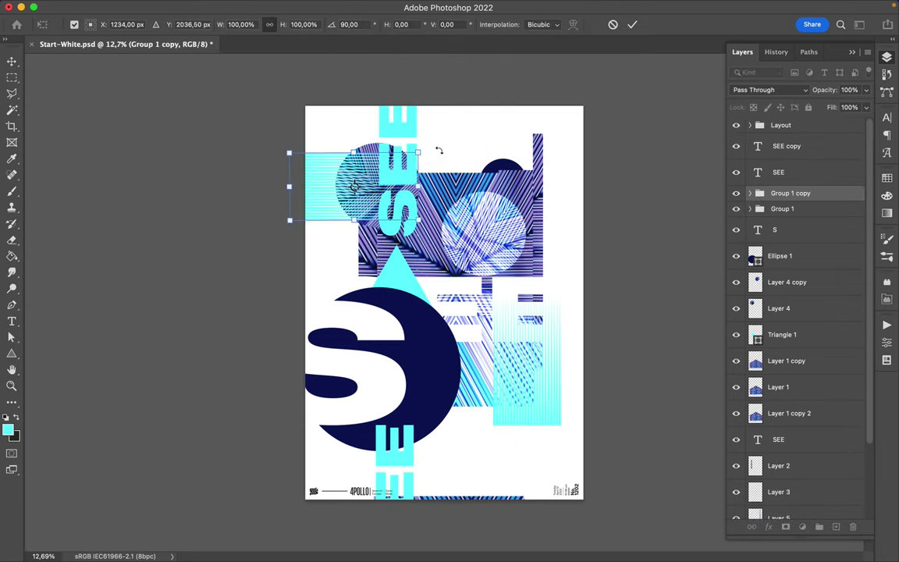
pyautogui.press('Return')
# Step: Fill the rotated stripes with navy from the swatches and move them down over the big S
pyautogui.click(886, 178)
pyautogui.press('a')
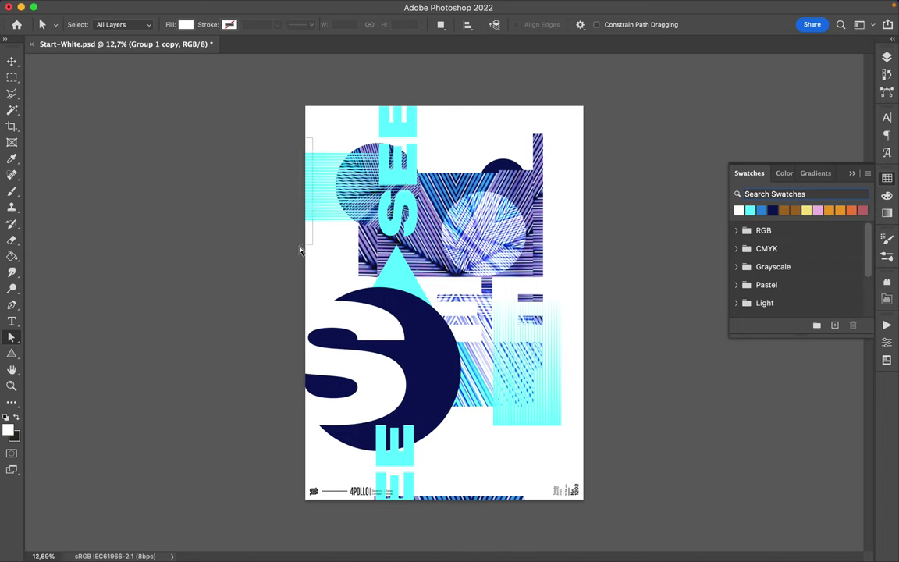
pyautogui.click(324, 168)
pyautogui.click(184, 24)
pyautogui.click(140, 91)
pyautogui.press('v')
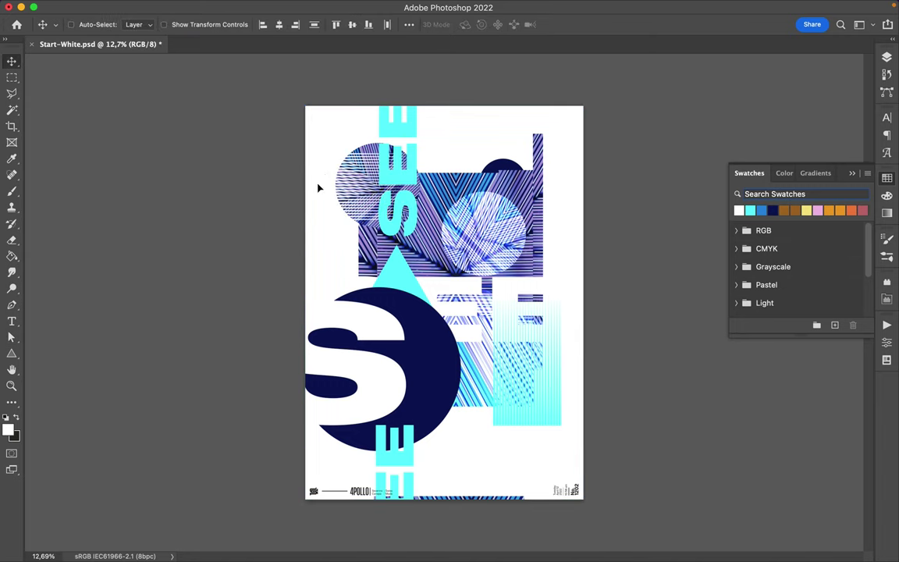
pyautogui.moveTo(314, 173); pyautogui.dragTo(309, 307)
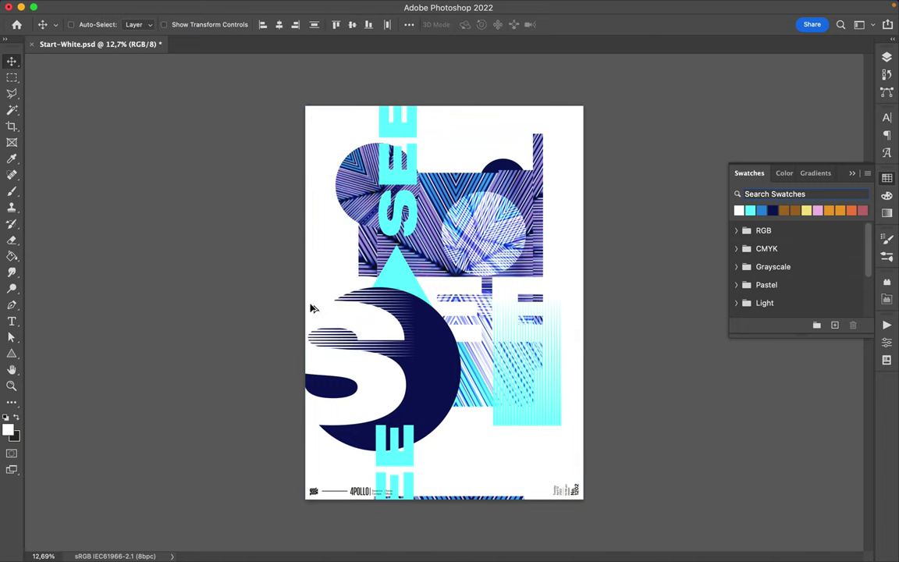
pyautogui.click(886, 57)
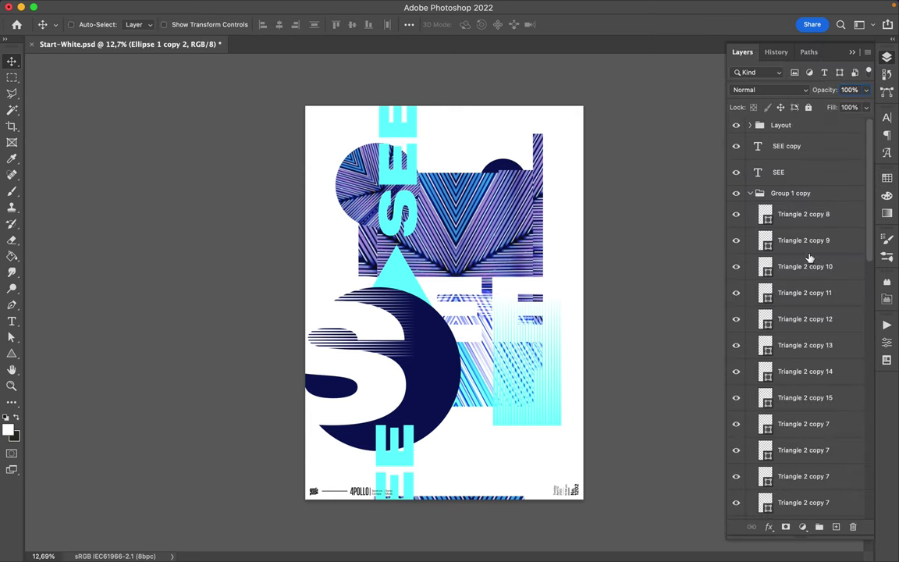
# Step: Shrink the small navy dot onto the upper pattern and duplicate it
pyautogui.scroll(-10, 780, 250)
pyautogui.hotkey('ctrl', 't')
pyautogui.moveTo(490, 233); pyautogui.dragTo(497, 255)
pyautogui.press('Return')
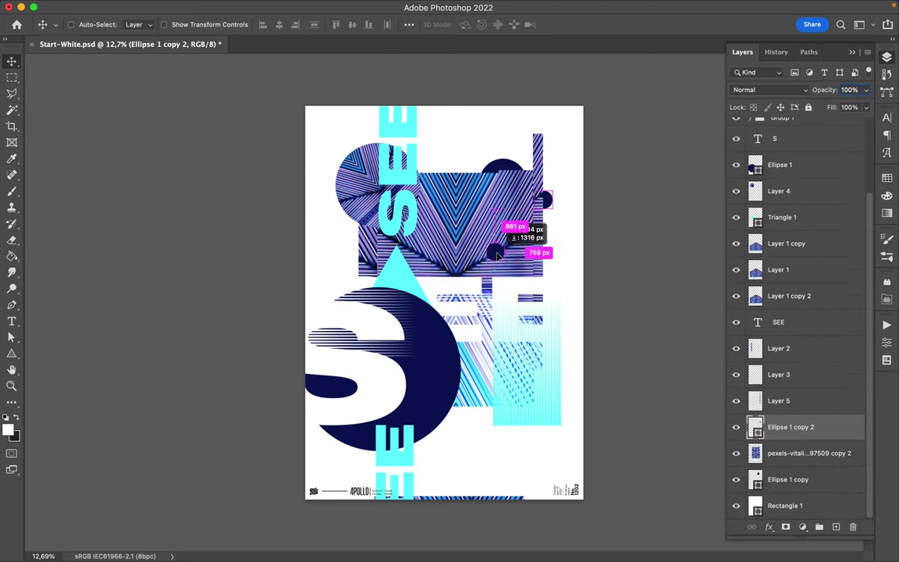
pyautogui.hotkey('ctrl', 't')
pyautogui.press('Return')
# Step: Give the top vertical SEE text a lighter Expanded type style
pyautogui.keyDown('ctrl'); pyautogui.click(405, 213); pyautogui.keyUp('ctrl')
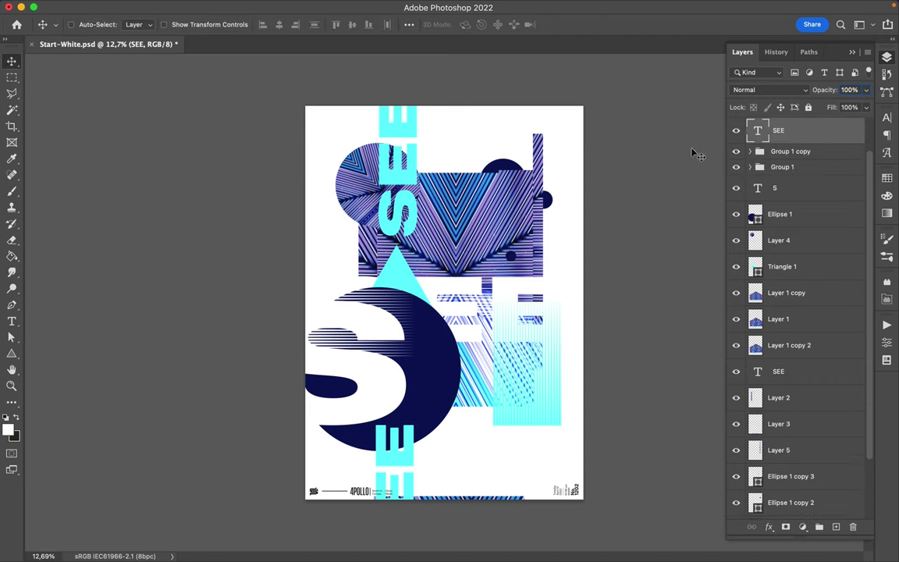
pyautogui.click(886, 117)
pyautogui.click(842, 135)
pyautogui.click(851, 133)
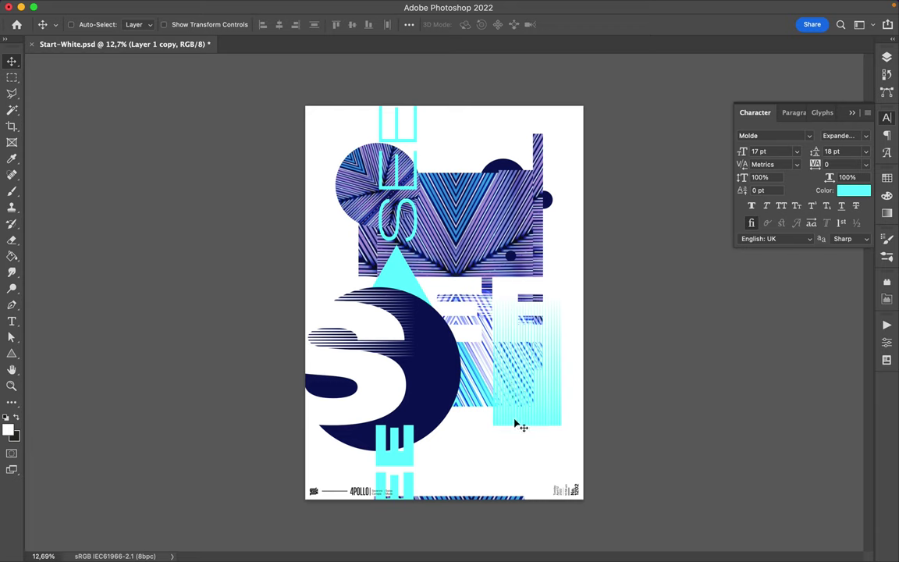
pyautogui.press('F7')
# Step: Copy a lassoed piece of the stripe group to a new layer and move it upward
pyautogui.click(750, 169)
pyautogui.press('l')
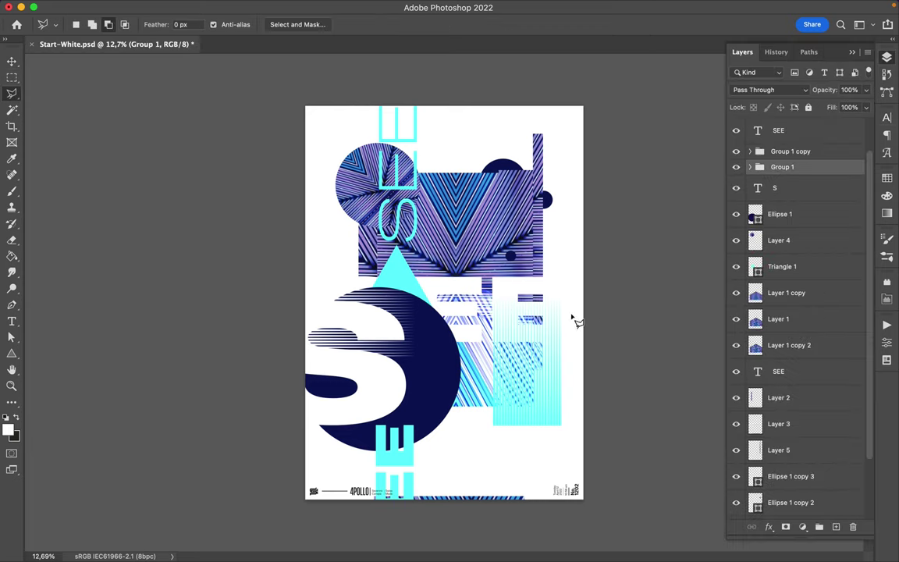
pyautogui.hotkey('ctrl', 'j')
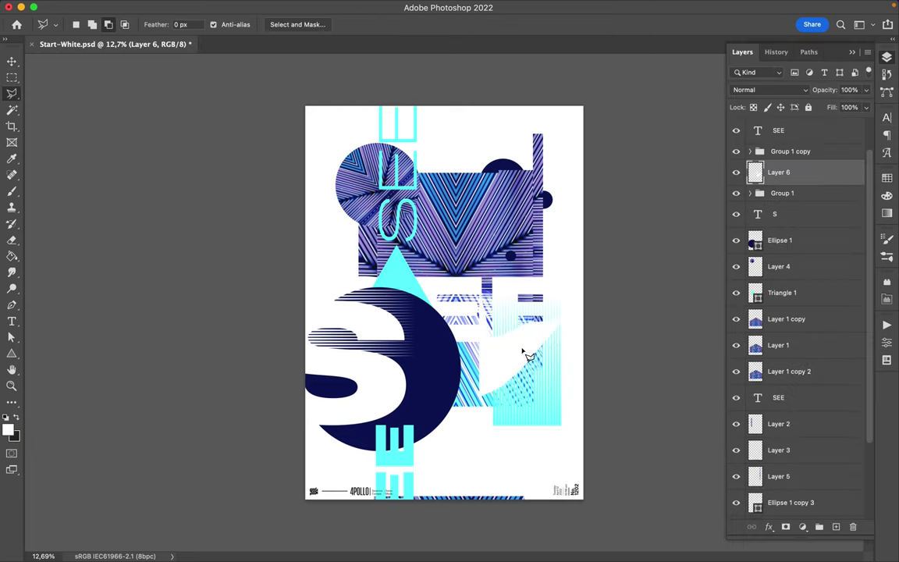
pyautogui.press('v')
pyautogui.hotkey('ctrl', 'z')
pyautogui.hotkey('ctrl', 'j')
pyautogui.moveTo(532, 341)
pyautogui.mouseDown()
pyautogui.moveTo(473, 166)
pyautogui.moveTo(537, 178)
pyautogui.mouseUp()
# Step: Try polygon selections on the striped photo and line layers, then select the copied photo layer
pyautogui.keyDown('ctrl'); pyautogui.click(537, 178); pyautogui.keyUp('ctrl')
pyautogui.press('l')
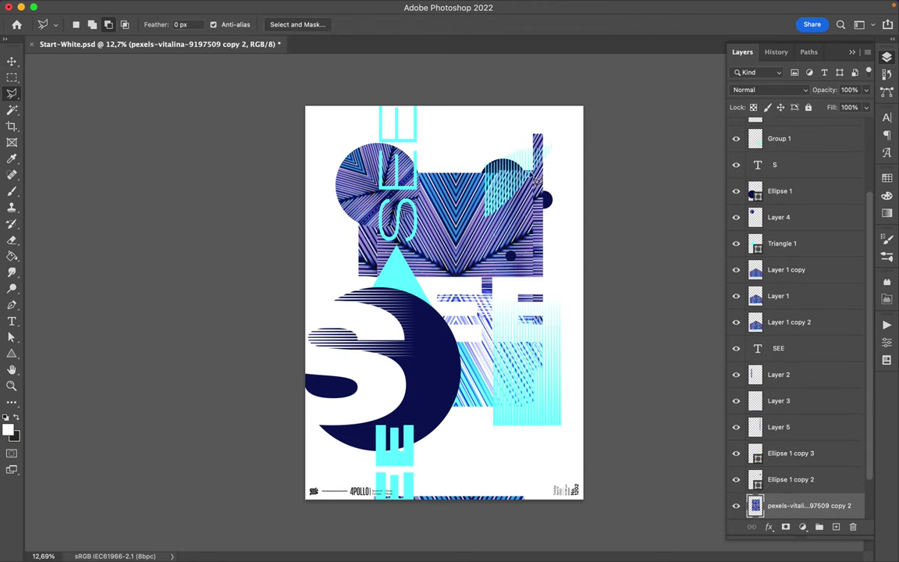
pyautogui.click(538, 133)
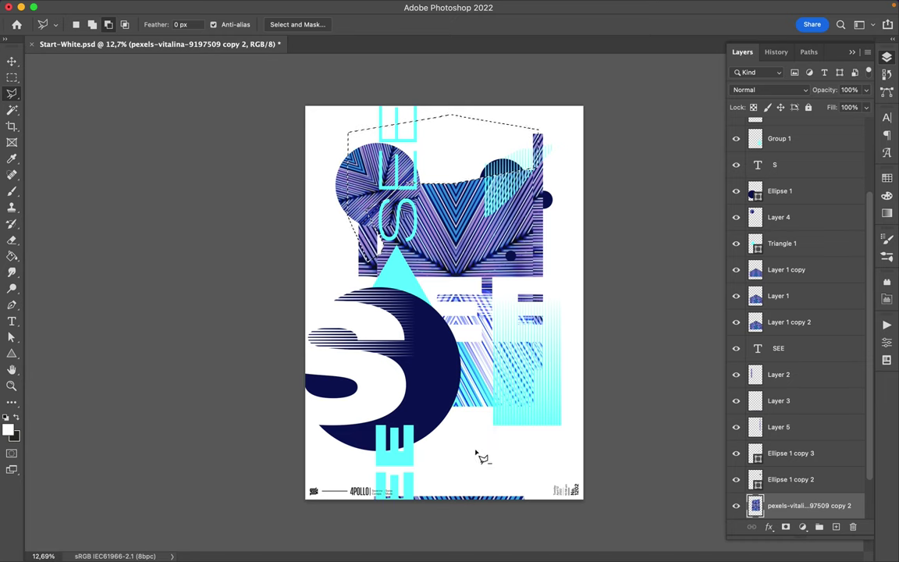
pyautogui.keyDown('ctrl'); pyautogui.click(479, 402); pyautogui.keyUp('ctrl')
pyautogui.click(428, 397)
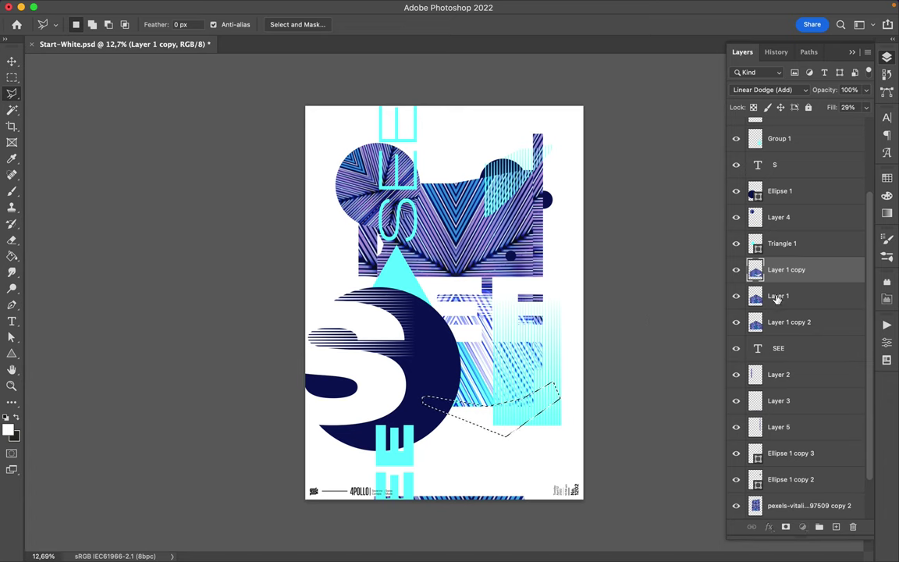
pyautogui.click(811, 323)
pyautogui.scroll(-2, 804, 429)
pyautogui.click(798, 459)
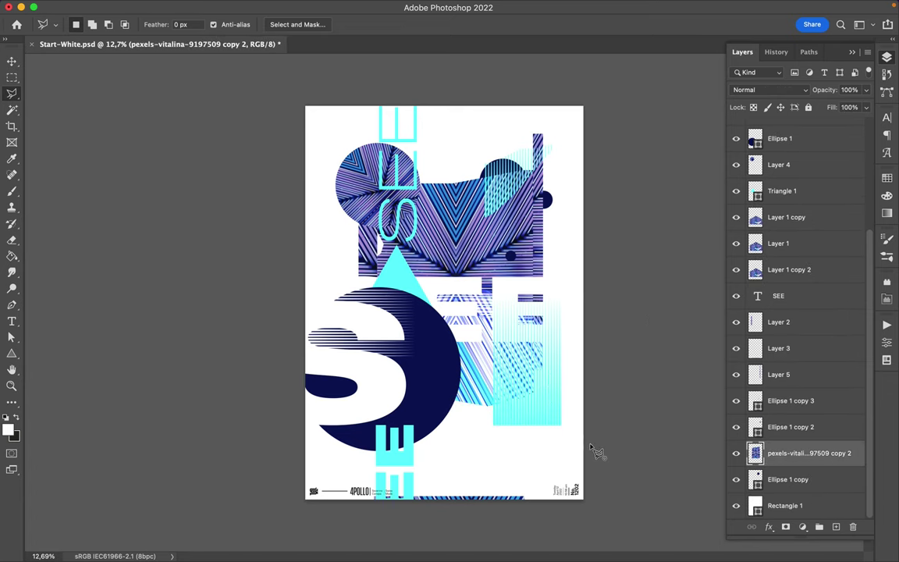
pyautogui.press('v')
# Step: Rasterize the large navy circle and shift a jagged lassoed piece of its right side
pyautogui.click(780, 138)
pyautogui.rightClick(779, 149)
pyautogui.click(647, 363)
pyautogui.press('l')
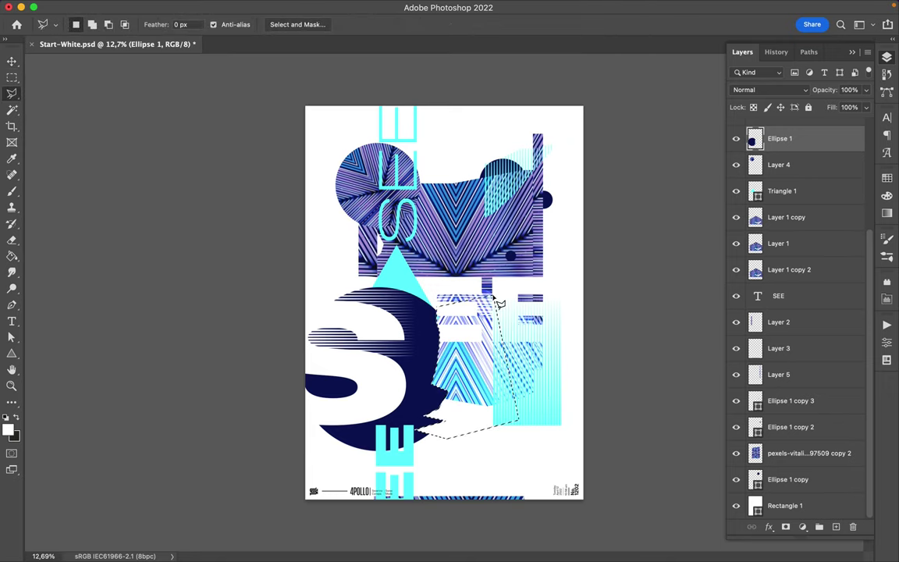
pyautogui.press('v')
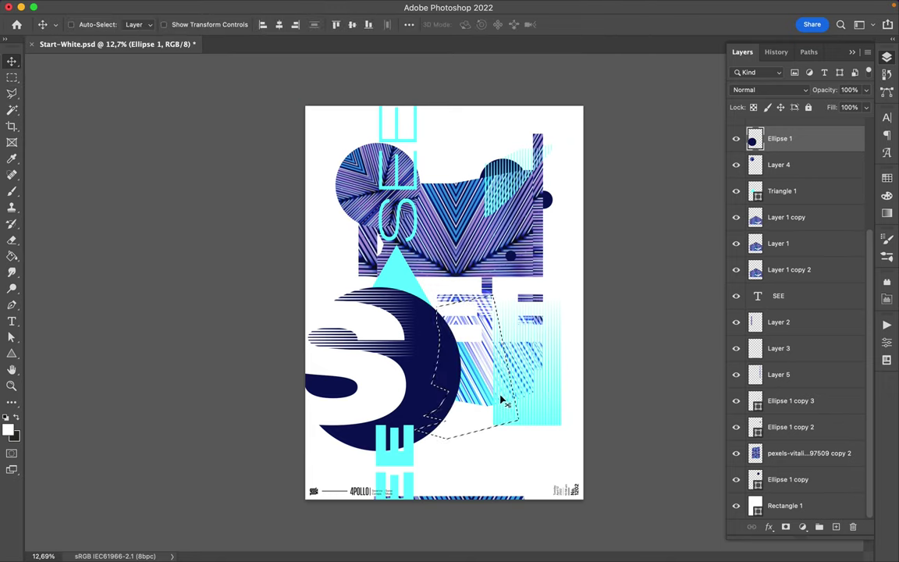
pyautogui.press('m')
pyautogui.hotkey('ctrl', 'd')
# Step: Draw a small white circle and enlarge a copy of it
pyautogui.press('u')
pyautogui.moveTo(443, 359)
pyautogui.mouseDown()
pyautogui.moveTo(467, 383)
pyautogui.moveTo(512, 227)
pyautogui.moveTo(468, 178)
pyautogui.moveTo(477, 237)
pyautogui.mouseUp()
pyautogui.press('v')
pyautogui.press('Return')
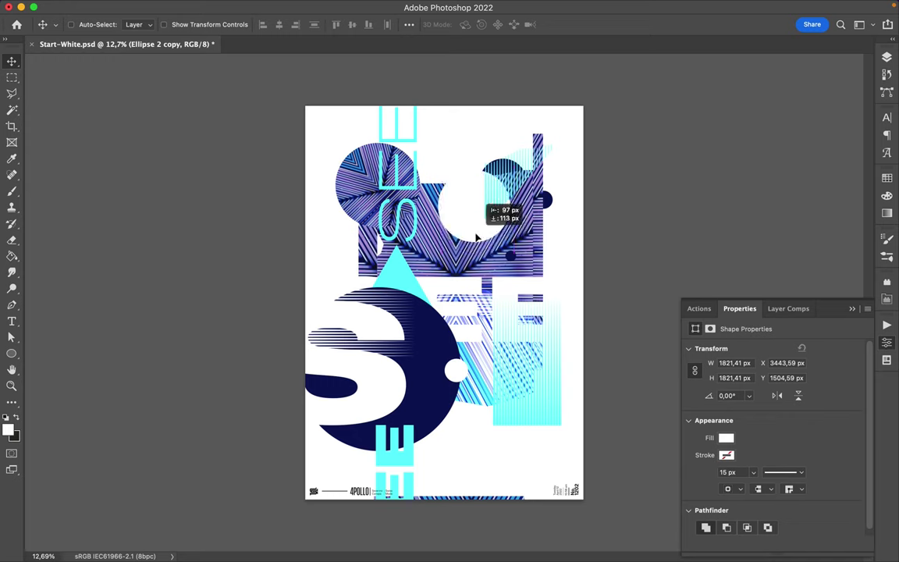
# Step: Duplicate the small patterned circle downward, shrink it, and add a new empty layer
pyautogui.moveTo(478, 167); pyautogui.dragTo(493, 264)
pyautogui.hotkey('ctrl', 't')
pyautogui.moveTo(572, 214)
pyautogui.mouseDown()
pyautogui.moveTo(532, 271)
pyautogui.moveTo(540, 273)
pyautogui.mouseUp()
pyautogui.press('Return')
pyautogui.hotkey('ctrl', 'shift', 'alt', 'n')
pyautogui.press('l')
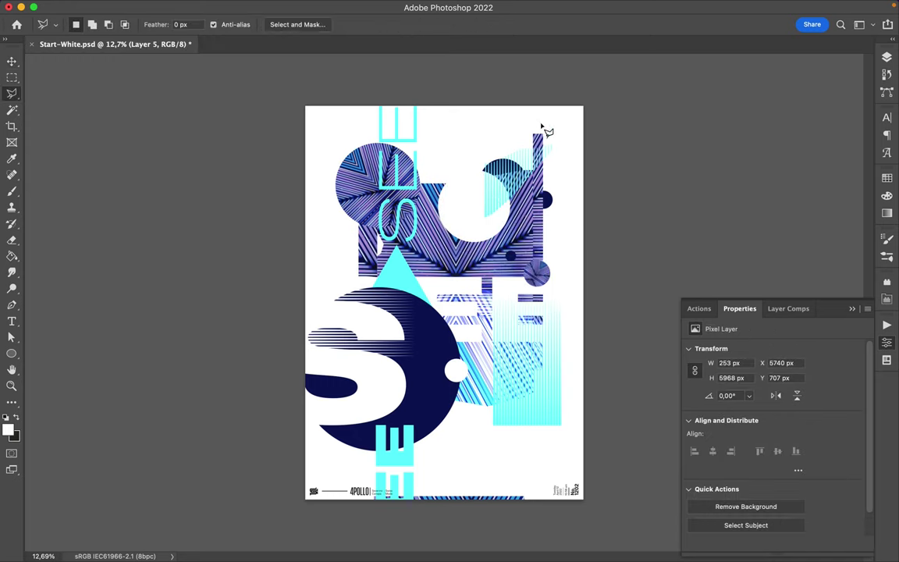
pyautogui.click(551, 389)
pyautogui.hotkey('ctrl', 'd')
# Step: Lasso and delete the left strip of purple lines on Layer 2
pyautogui.press('v')
pyautogui.click(367, 187)
pyautogui.press('l')
pyautogui.click(365, 142)
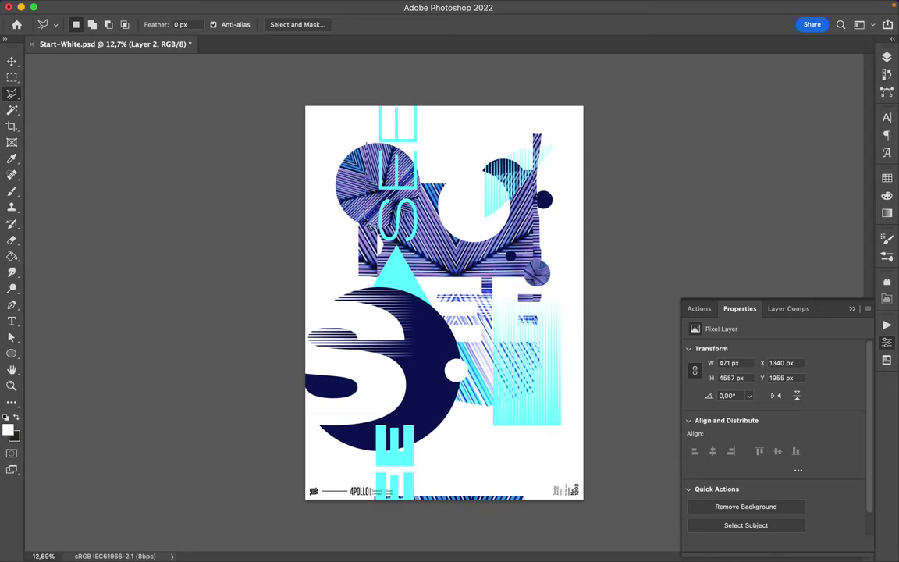
pyautogui.click(325, 201)
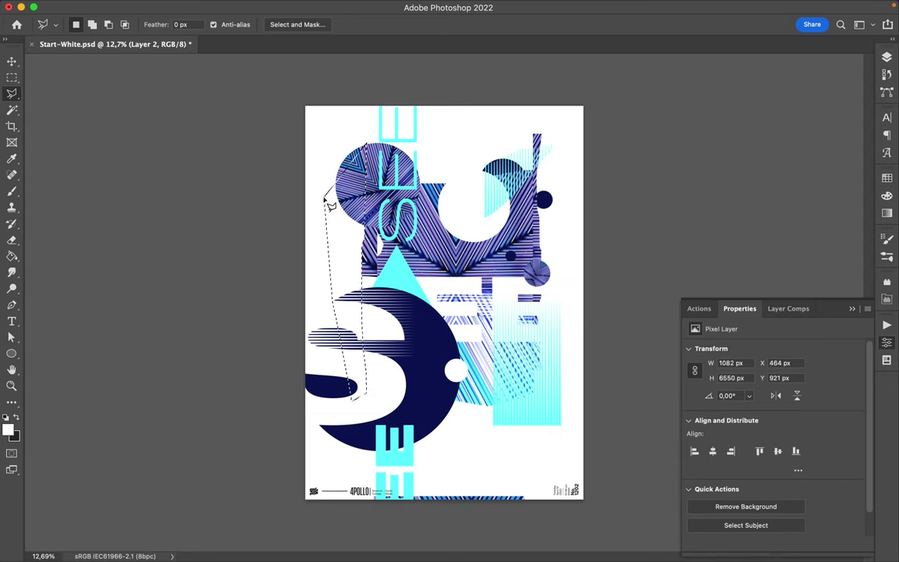
pyautogui.press('Delete')
pyautogui.hotkey('ctrl', 'd')
pyautogui.press('v')
# Step: Select the Ellipse 1 copy 4 layer in the Layers panel
pyautogui.click(887, 58)
pyautogui.click(790, 190)
pyautogui.click(289, 7)
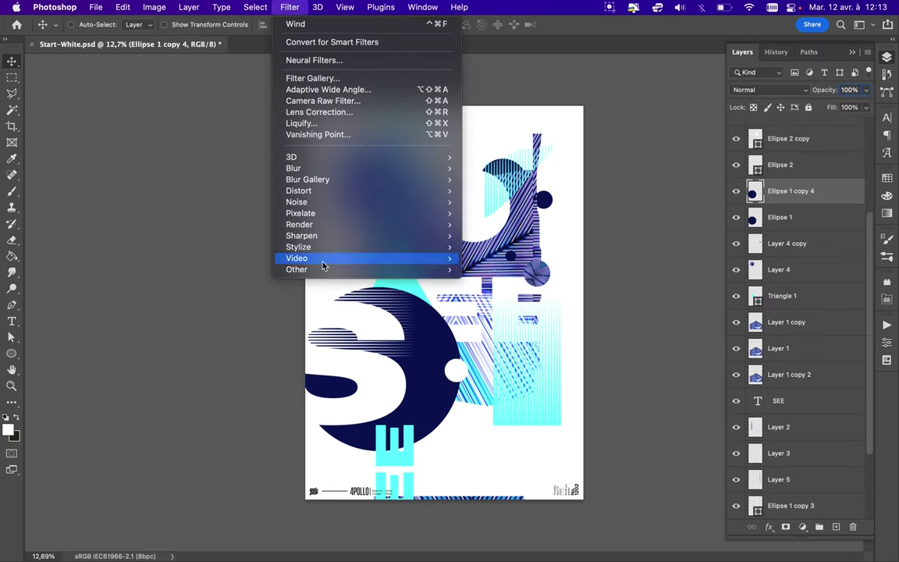
# Step: Mosaic-pixelate Ellipse 1 copy 4 into a small navy square near top centre, then nudge the S
pyautogui.click(491, 269)
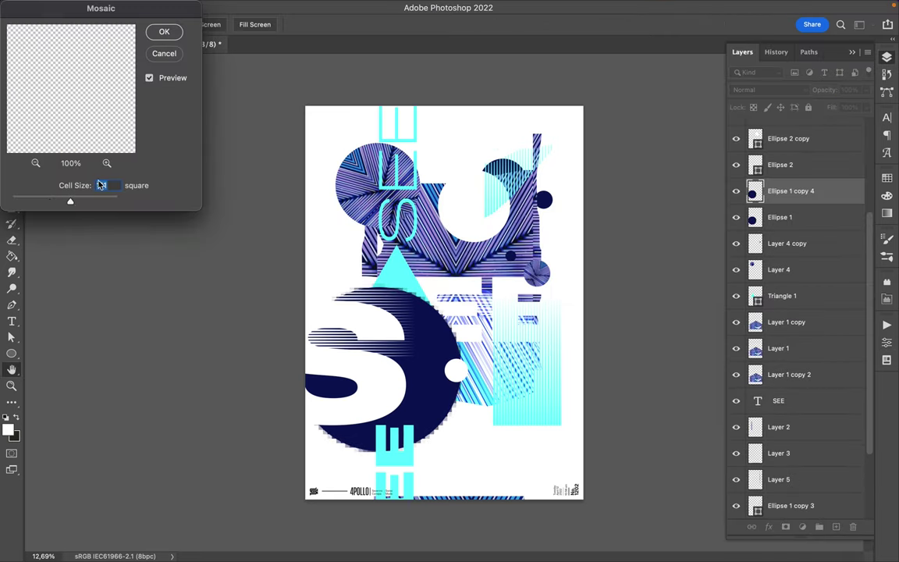
pyautogui.press('Return')
pyautogui.moveTo(546, 269)
pyautogui.mouseDown()
pyautogui.moveTo(452, 225)
pyautogui.moveTo(434, 234)
pyautogui.mouseUp()
pyautogui.press('Return')
pyautogui.click(289, 7)
pyautogui.click(273, 24)
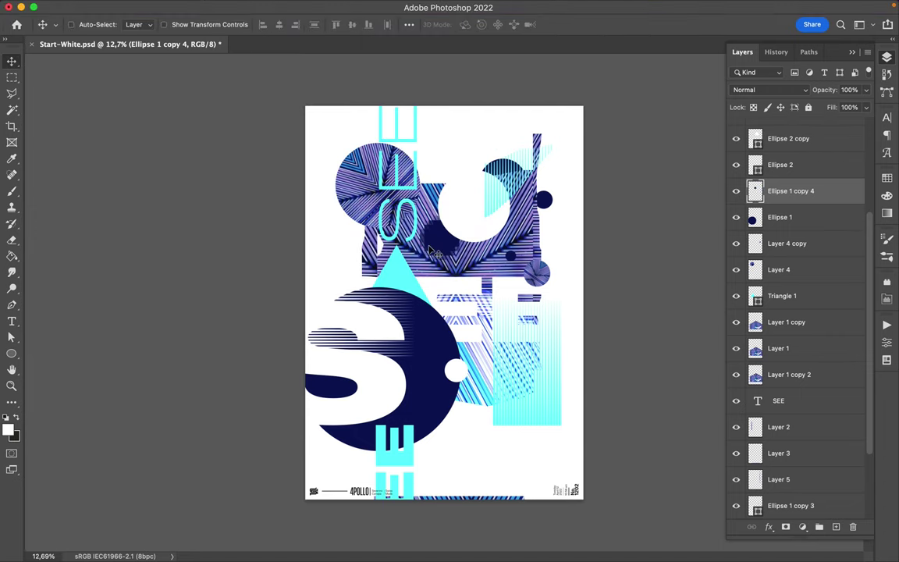
pyautogui.moveTo(428, 249); pyautogui.dragTo(457, 237)
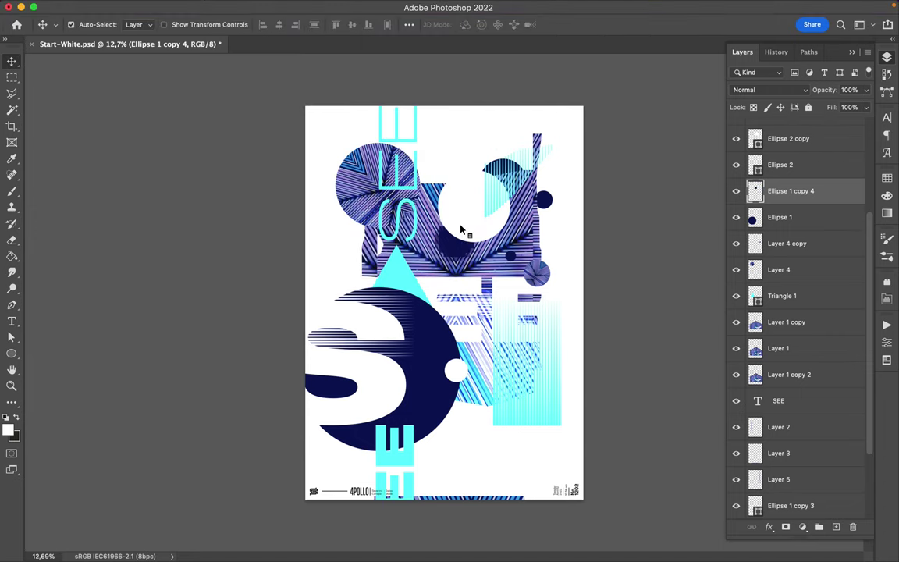
pyautogui.keyDown('super'); pyautogui.click(390, 385); pyautogui.keyUp('super')
pyautogui.moveTo(336, 342); pyautogui.dragTo(434, 378)
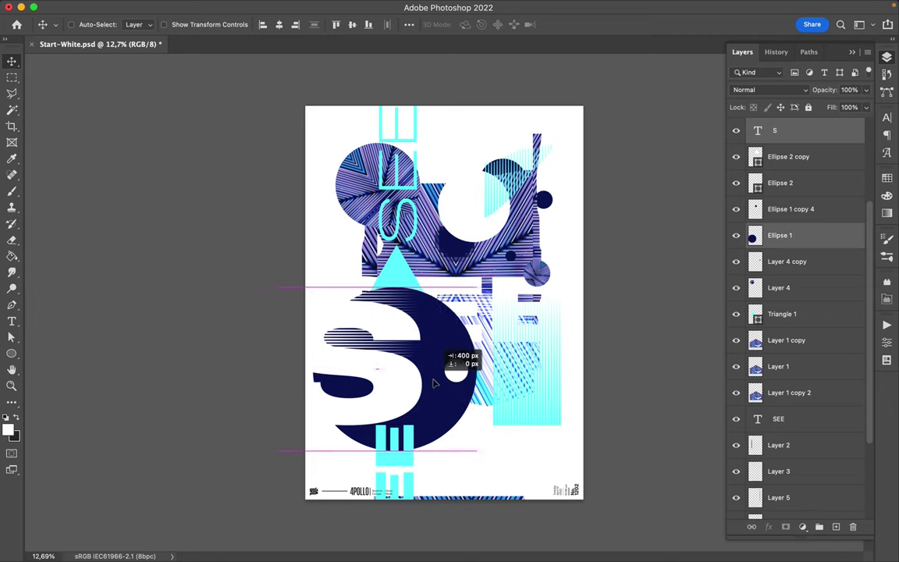
# Step: Reposition the S letter and scatter three copies of the Group 1 line fragment
pyautogui.doubleClick(394, 386)
pyautogui.click(12, 61)
pyautogui.moveTo(407, 386); pyautogui.dragTo(395, 382)
pyautogui.click(337, 340)
pyautogui.scroll(5, 797, 234)
pyautogui.click(797, 199)
pyautogui.click(749, 198)
pyautogui.moveTo(379, 316)
pyautogui.keyDown('alt'); pyautogui.mouseDown()
pyautogui.moveTo(544, 290)
pyautogui.moveTo(416, 165)
pyautogui.mouseUp(); pyautogui.keyUp('alt')
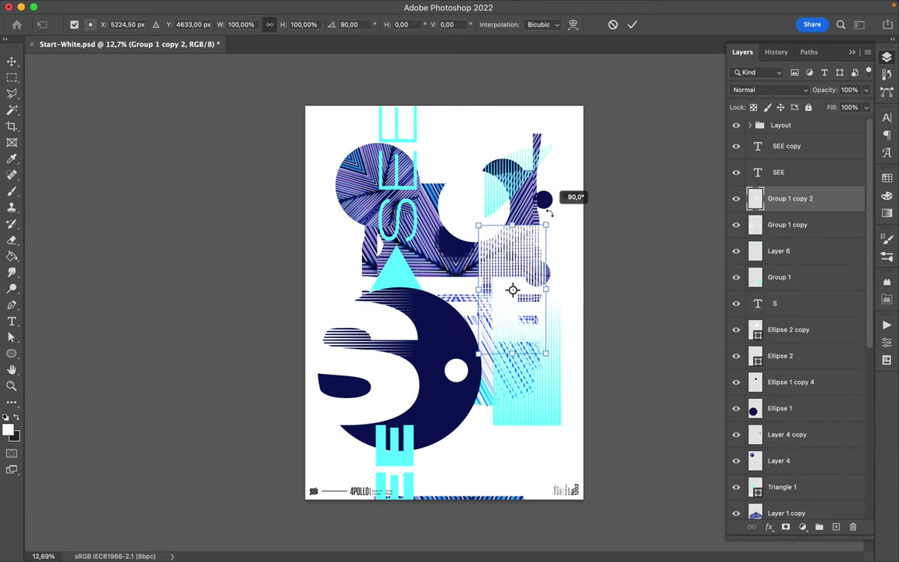
pyautogui.moveTo(416, 166)
pyautogui.keyDown('alt'); pyautogui.mouseDown()
pyautogui.moveTo(421, 179)
pyautogui.moveTo(437, 176)
pyautogui.moveTo(465, 420)
pyautogui.moveTo(512, 247)
pyautogui.mouseUp(); pyautogui.keyUp('alt')
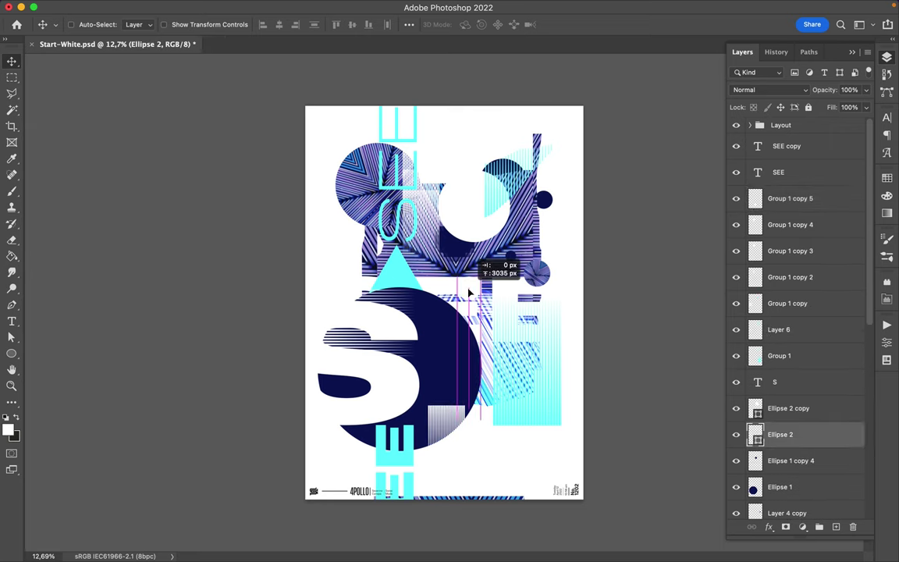
# Step: Duplicate the small white circle up and to the right
pyautogui.hotkey('ctrl', 't')
pyautogui.press('Return')
pyautogui.keyDown('alt'); pyautogui.moveTo(513, 247); pyautogui.dragTo(540, 202); pyautogui.keyUp('alt')
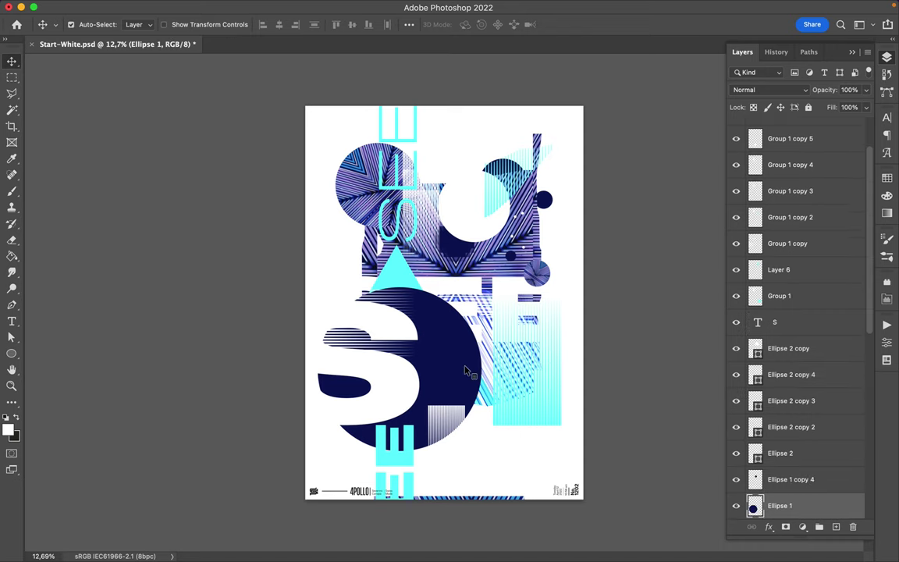
# Step: Gaussian-blur a duplicate of the large navy circle, then duplicate the purple line layer
pyautogui.keyDown('alt'); pyautogui.moveTo(790, 449); pyautogui.dragTo(790, 491); pyautogui.keyUp('alt')
pyautogui.click(289, 7)
pyautogui.moveTo(293, 167)
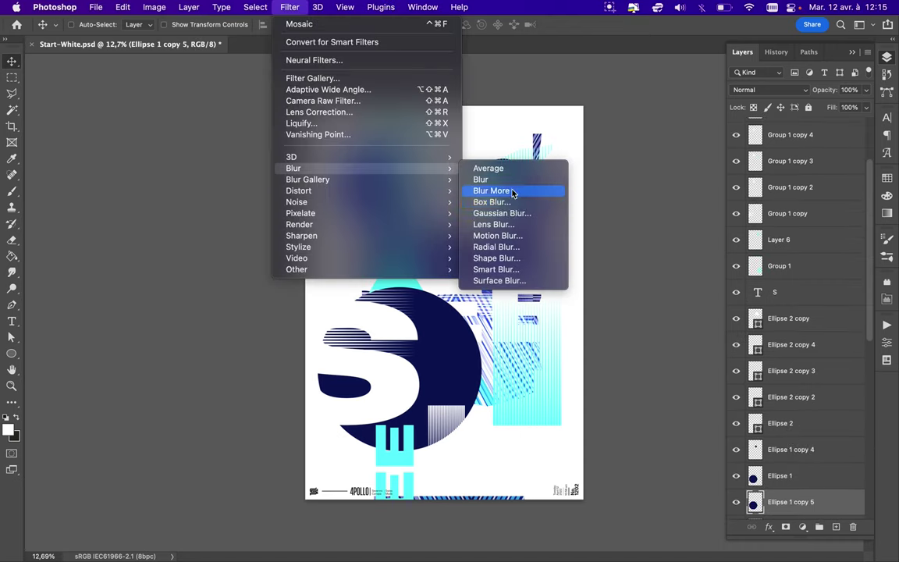
pyautogui.click(500, 214)
pyautogui.press('Return')
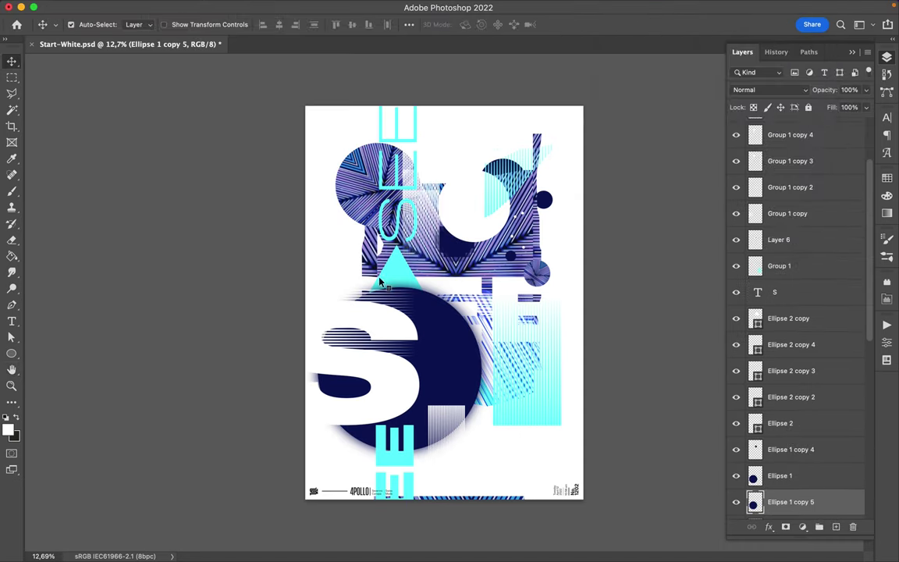
pyautogui.scroll(1, 791, 441)
pyautogui.keyDown('alt'); pyautogui.moveTo(791, 441); pyautogui.dragTo(791, 475); pyautogui.keyUp('alt')
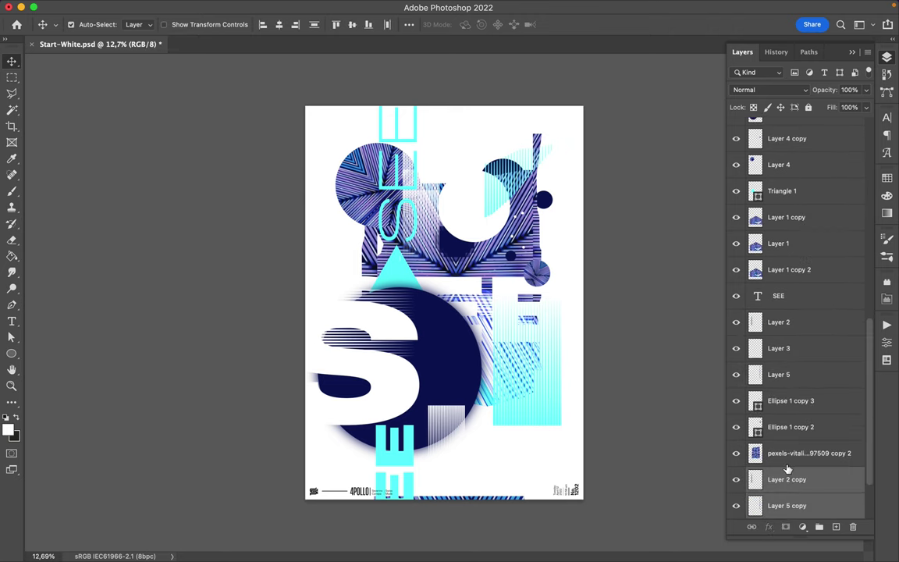
# Step: Warp the purple line copy, stretching it past the bottom and bulging its left side
pyautogui.click(291, 7)
pyautogui.click(320, 34)
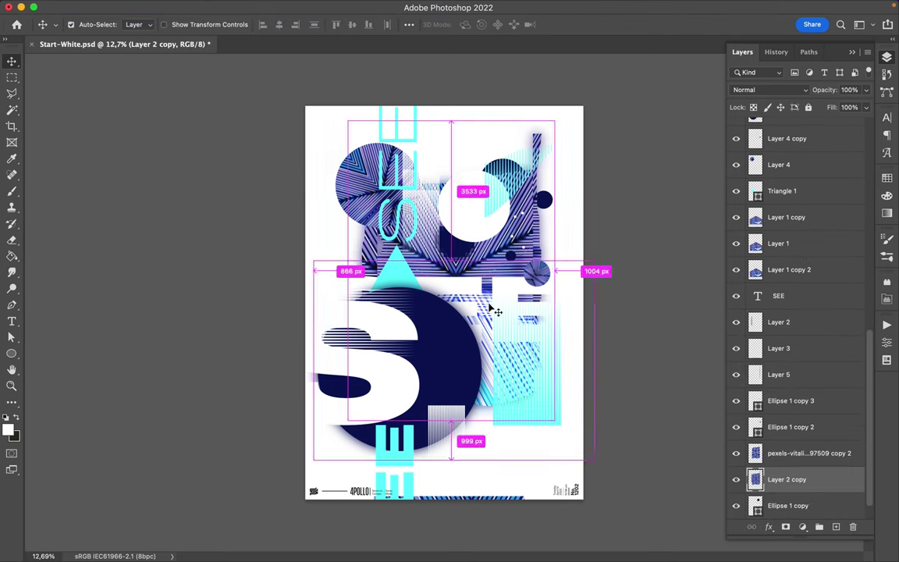
pyautogui.hotkey('ctrl', 't')
pyautogui.rightClick(460, 343)
pyautogui.click(473, 367)
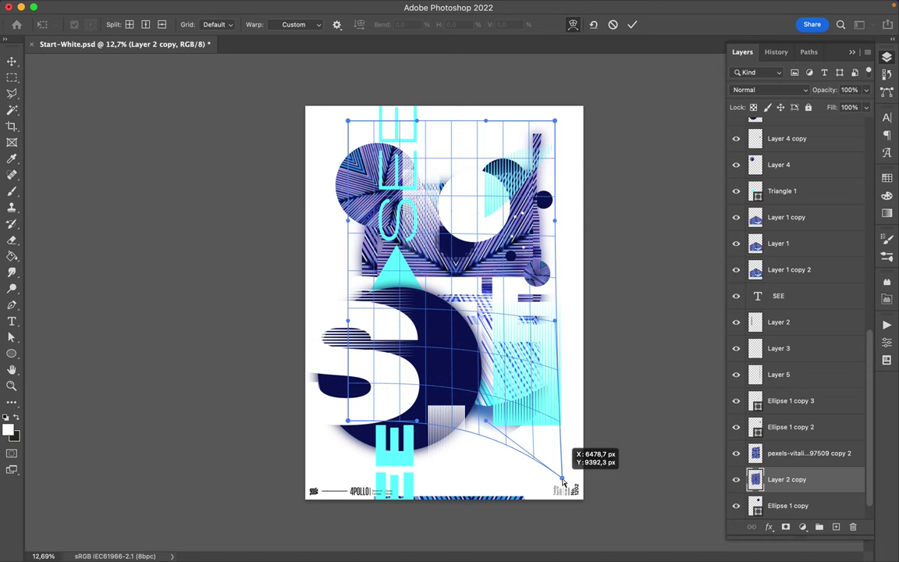
pyautogui.moveTo(554, 418); pyautogui.dragTo(579, 519)
pyautogui.moveTo(375, 370)
pyautogui.mouseDown()
pyautogui.moveTo(349, 375)
pyautogui.moveTo(419, 175)
pyautogui.mouseUp()
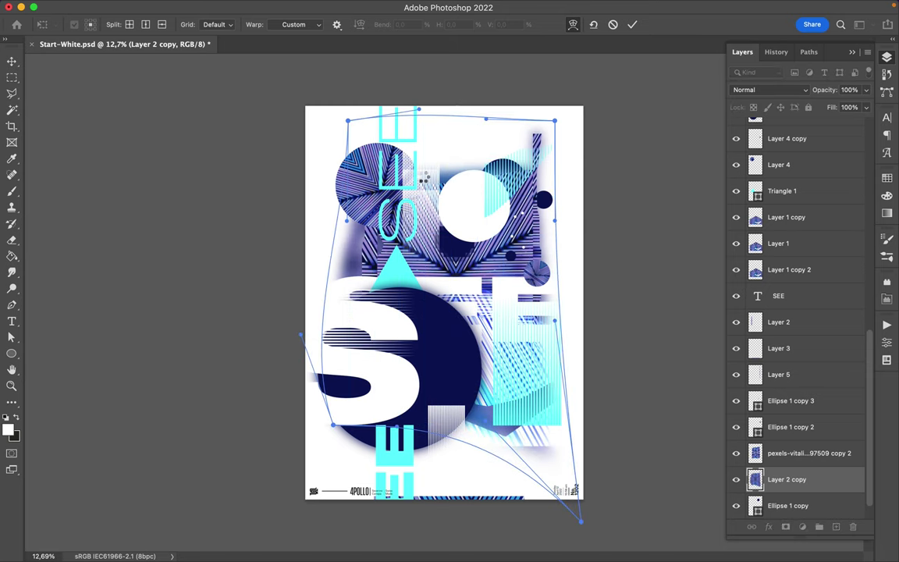
pyautogui.press('Return')
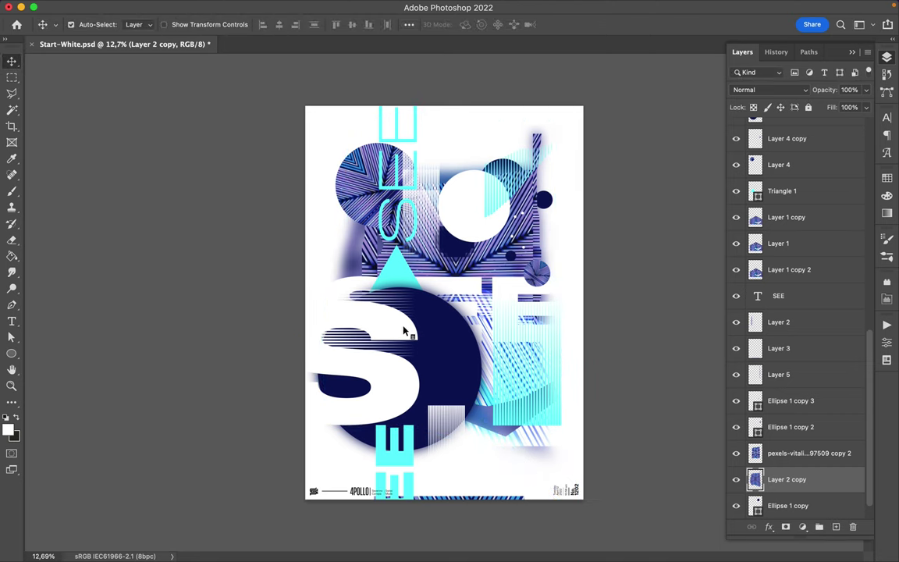
# Step: Add an upside-down cyan triangle copy at top right, nudge the navy dot, and save
pyautogui.click(406, 261)
pyautogui.moveTo(405, 262); pyautogui.dragTo(512, 230)
pyautogui.hotkey('ctrl', 't')
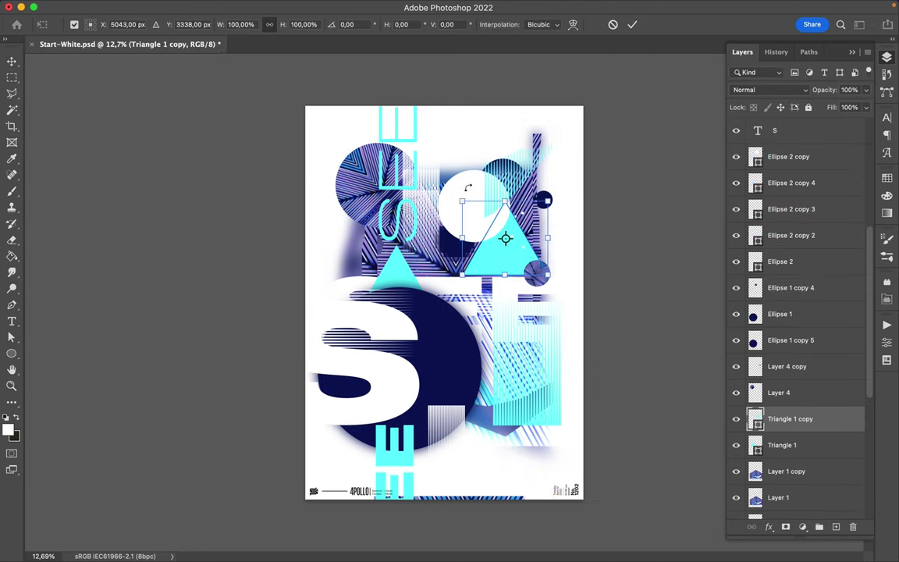
pyautogui.moveTo(481, 190); pyautogui.dragTo(568, 312)
pyautogui.press('Return')
pyautogui.moveTo(546, 195); pyautogui.dragTo(550, 205)
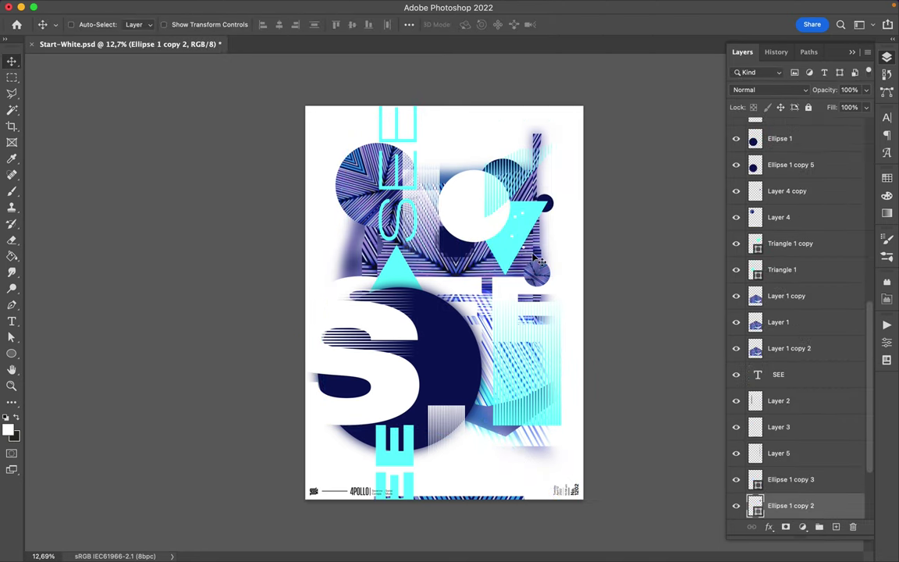
pyautogui.hotkey('ctrl', 's')
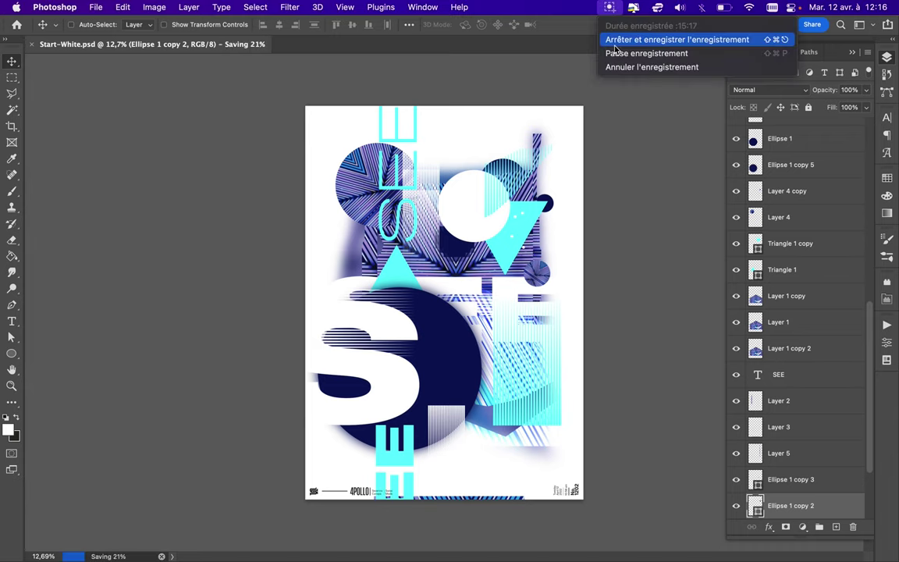